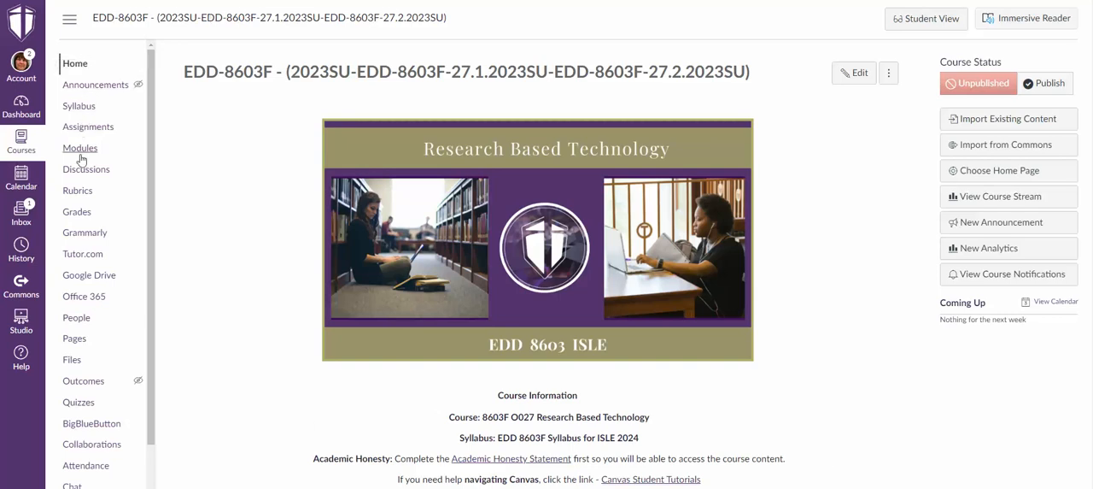
Open the course's Modules page and expand the Syllabus module to show its items.
click(87, 154)
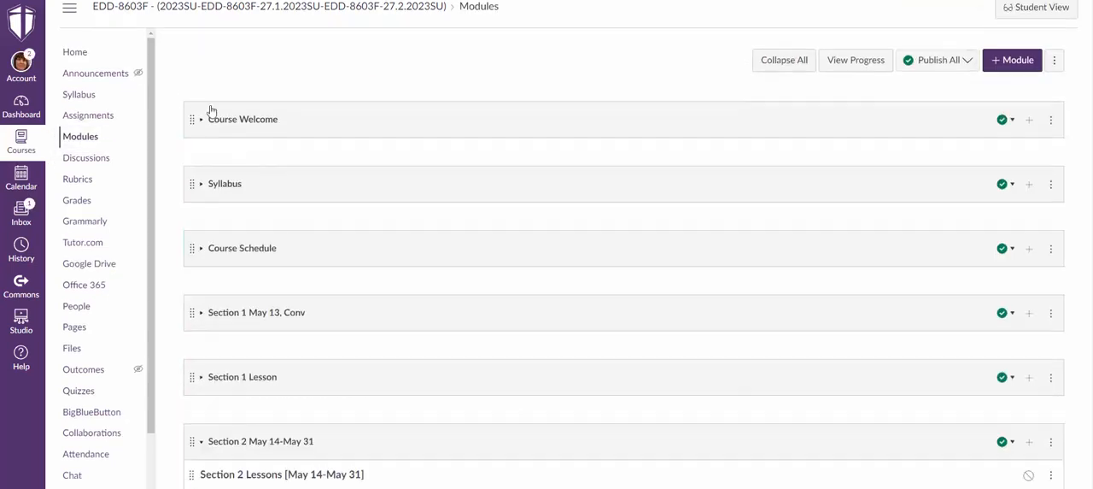
scroll(212, 111, down, 5)
scroll(632, 125, up, 5)
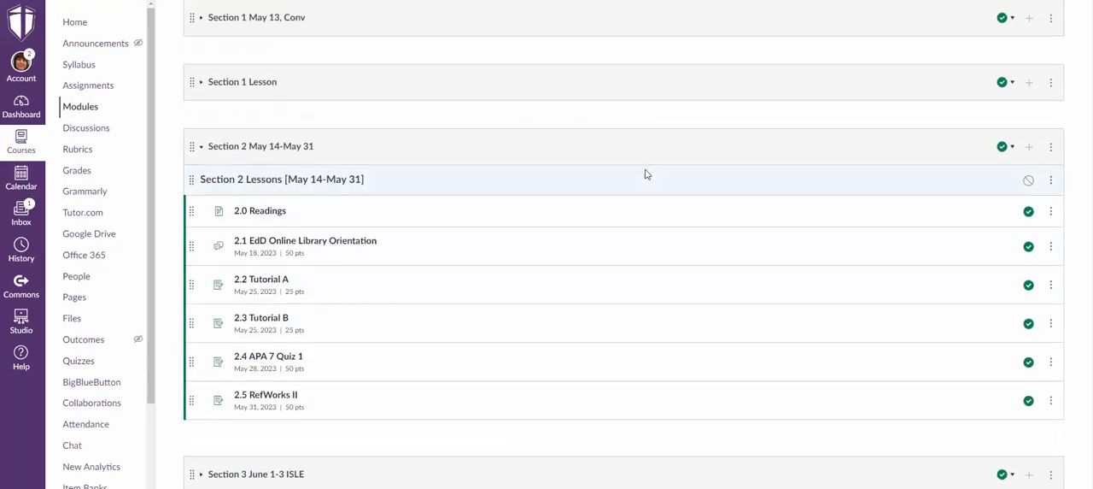
scroll(616, 158, up, 1)
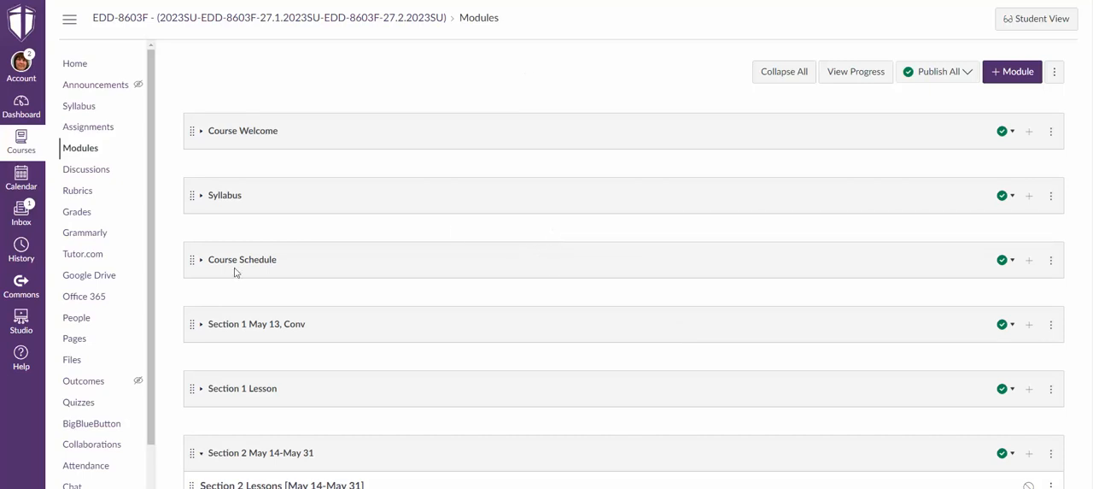
click(201, 196)
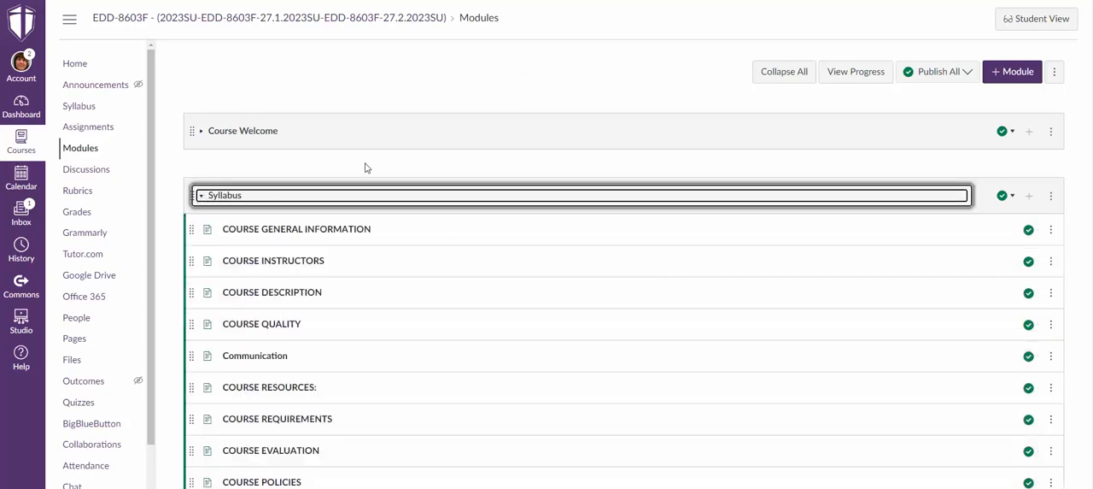
scroll(335, 241, down, 1)
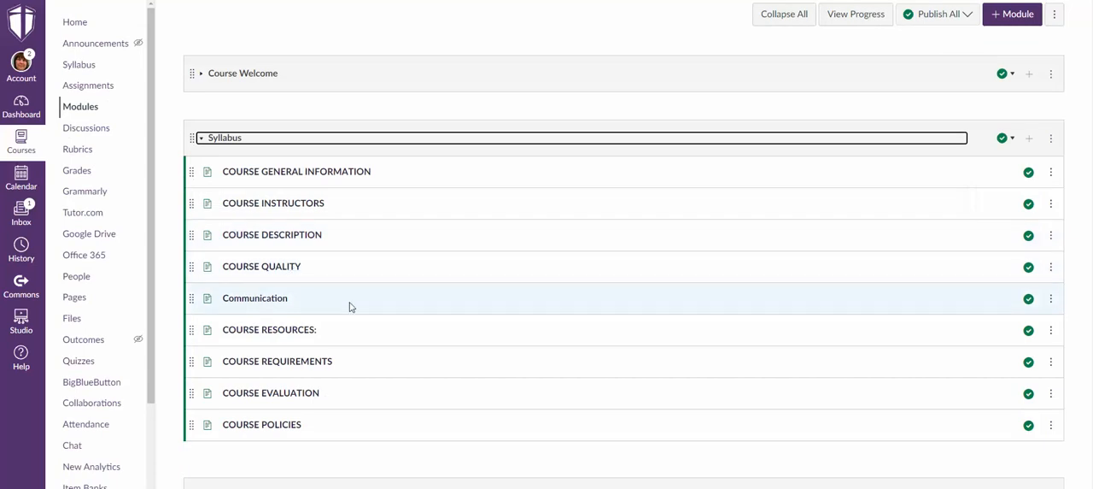
scroll(350, 306, down, 1)
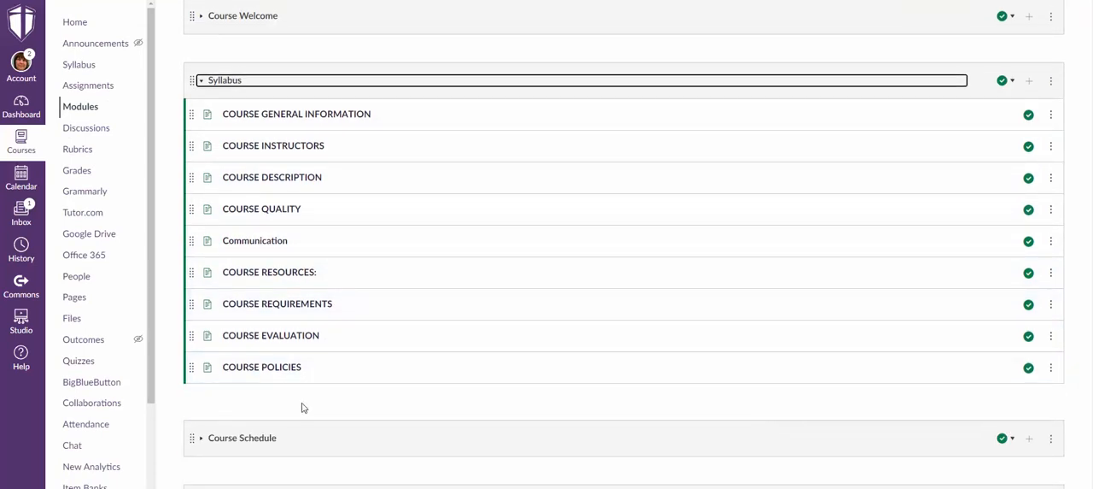
Start adding an item to the Syllabus module, with Page as the item type and the option to create a new page.
click(1029, 85)
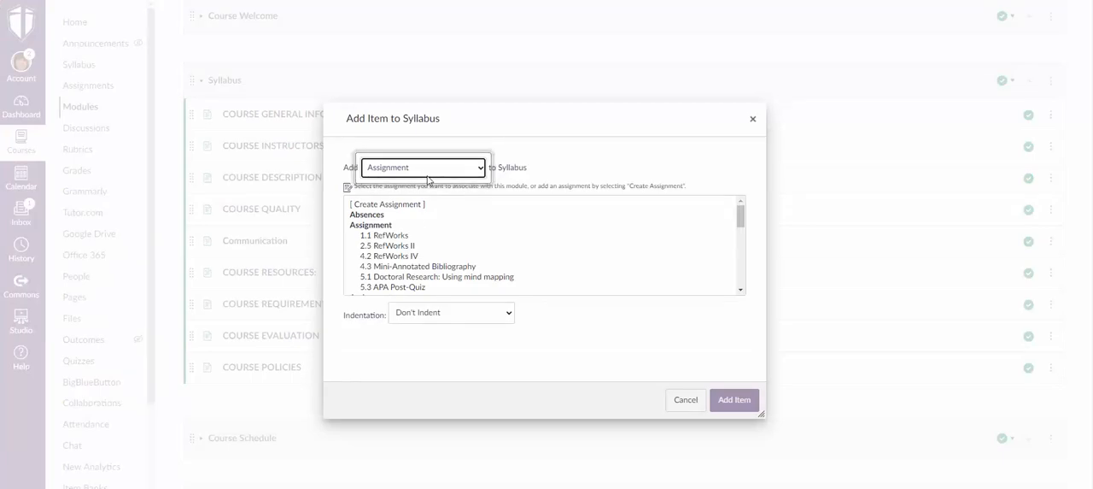
click(471, 170)
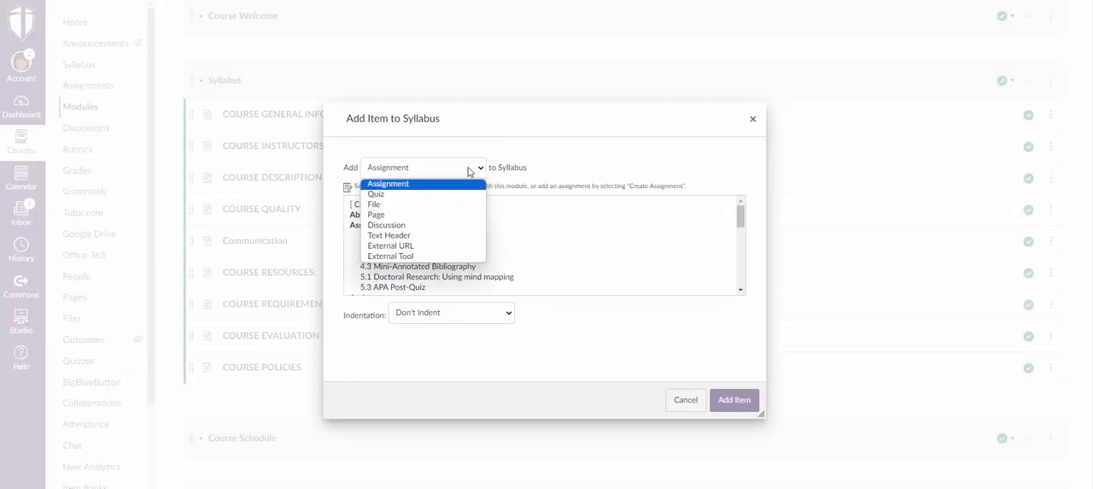
click(393, 216)
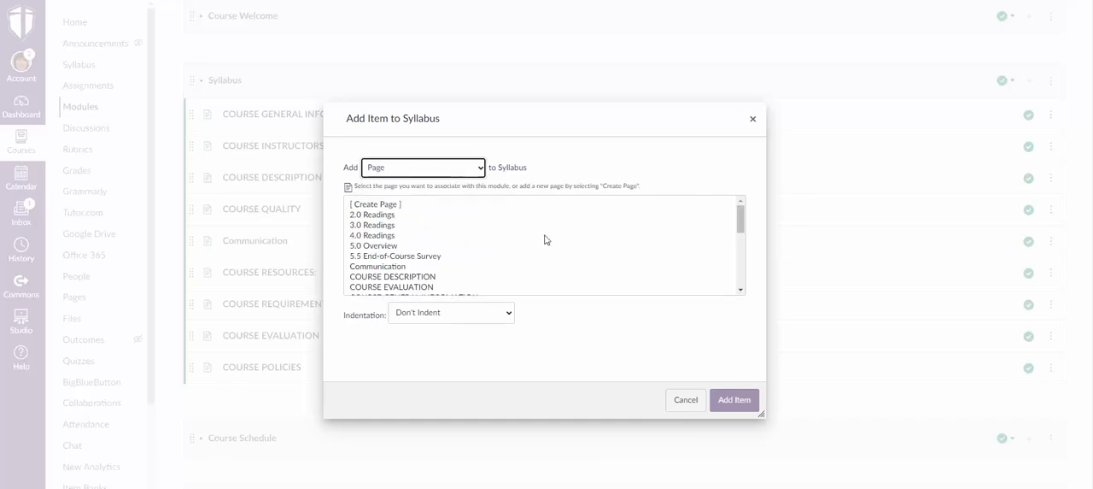
scroll(488, 236, down, 1)
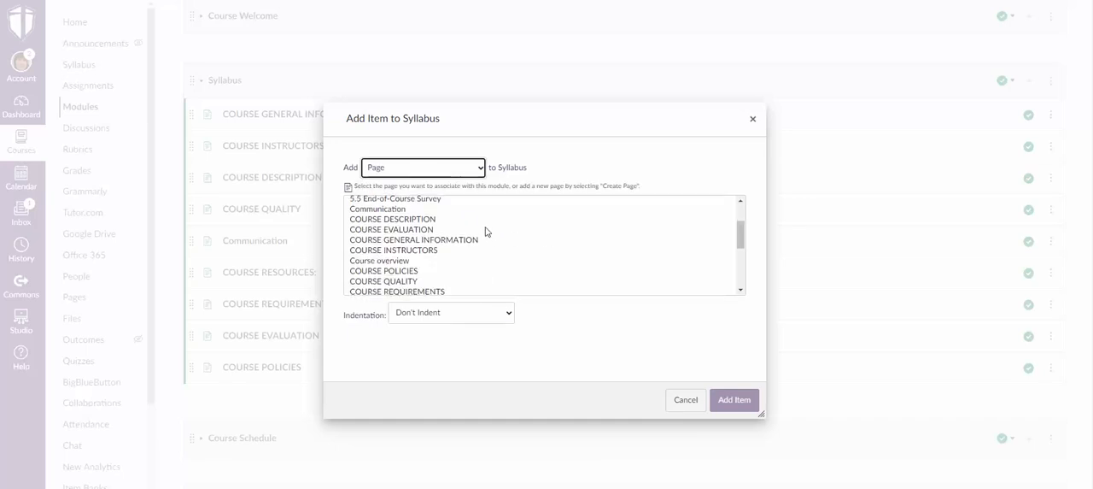
scroll(507, 243, up, 1)
scroll(510, 222, up, 1)
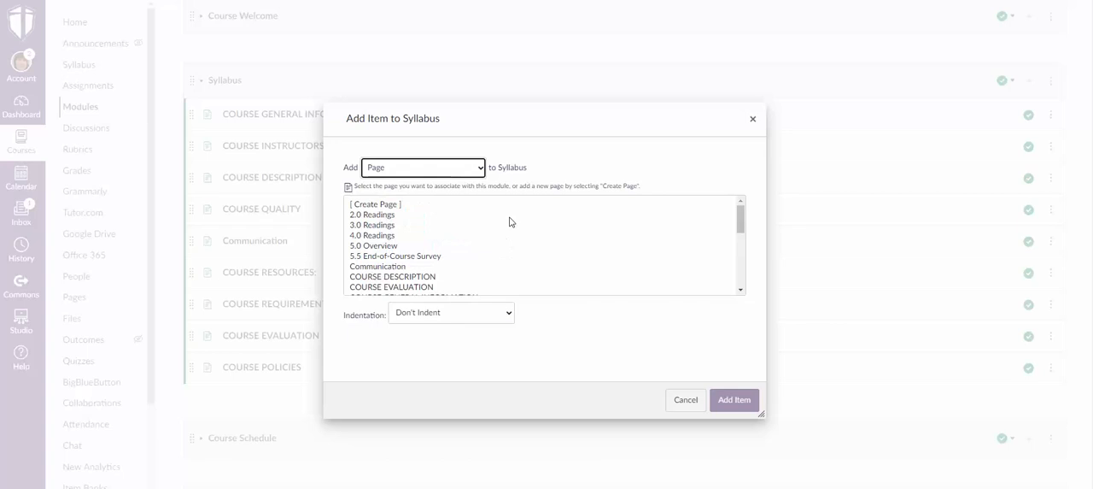
scroll(510, 222, down, 4)
scroll(510, 220, up, 5)
key(Tab)
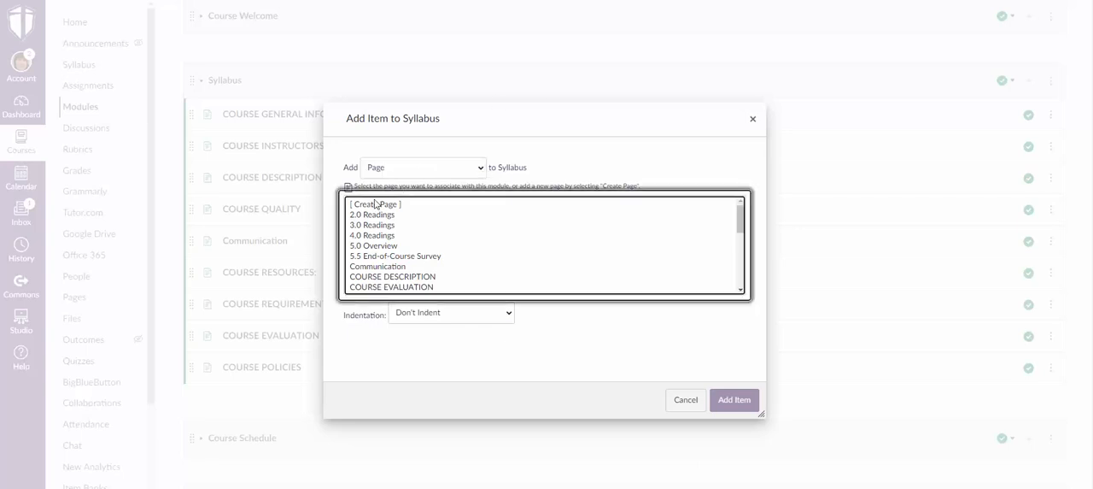
click(376, 205)
Name the new page "Program Research Guide" and add it to the Syllabus module.
click(449, 323)
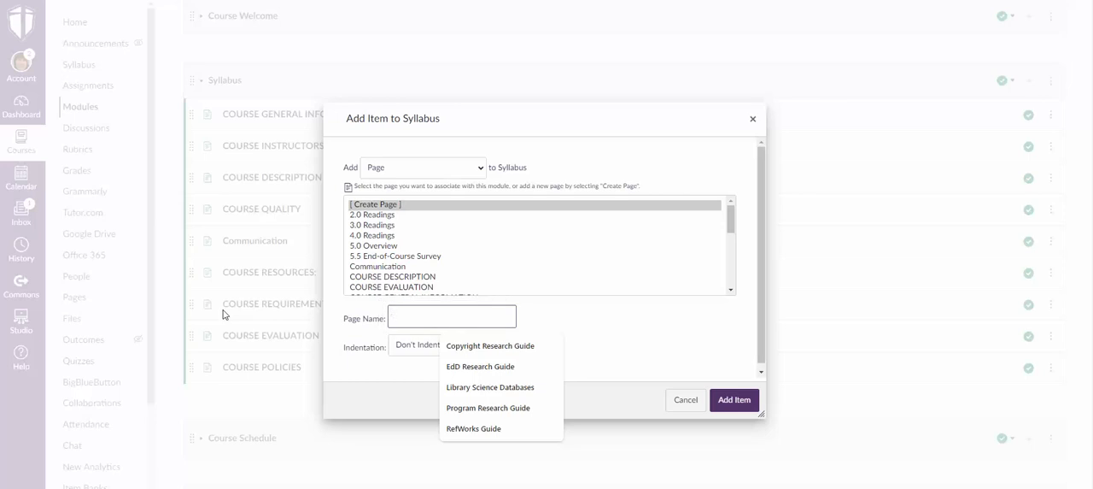
text(Program)
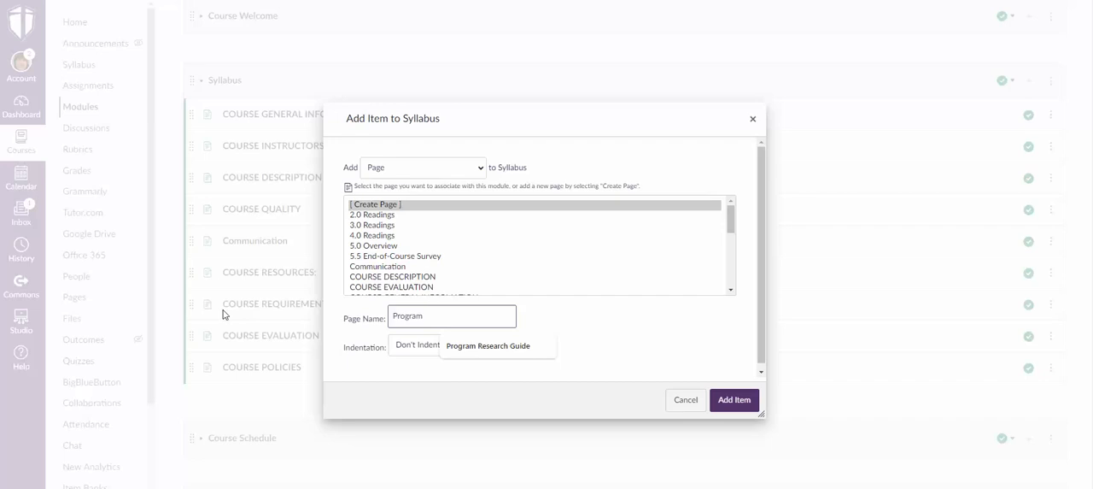
text( Research Gud)
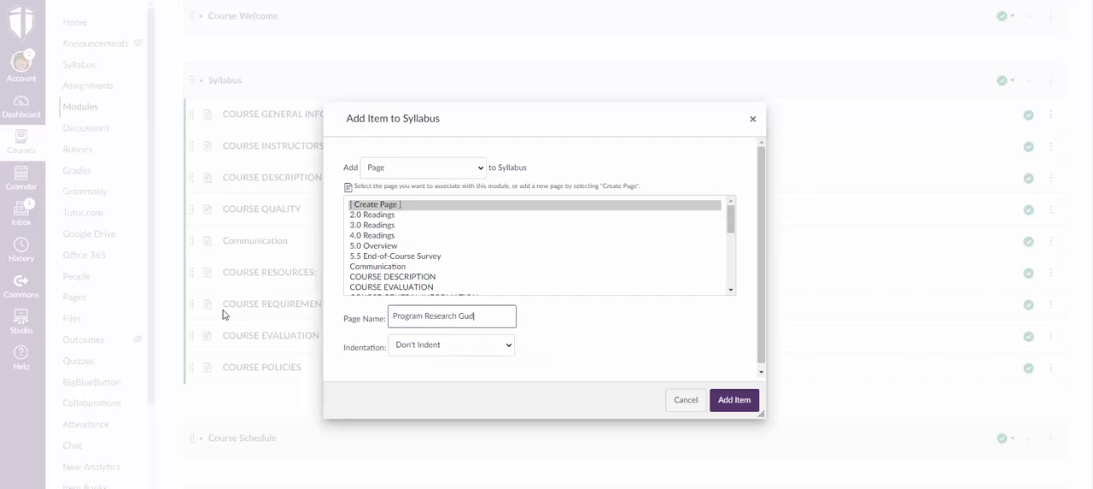
key(BackSpace)
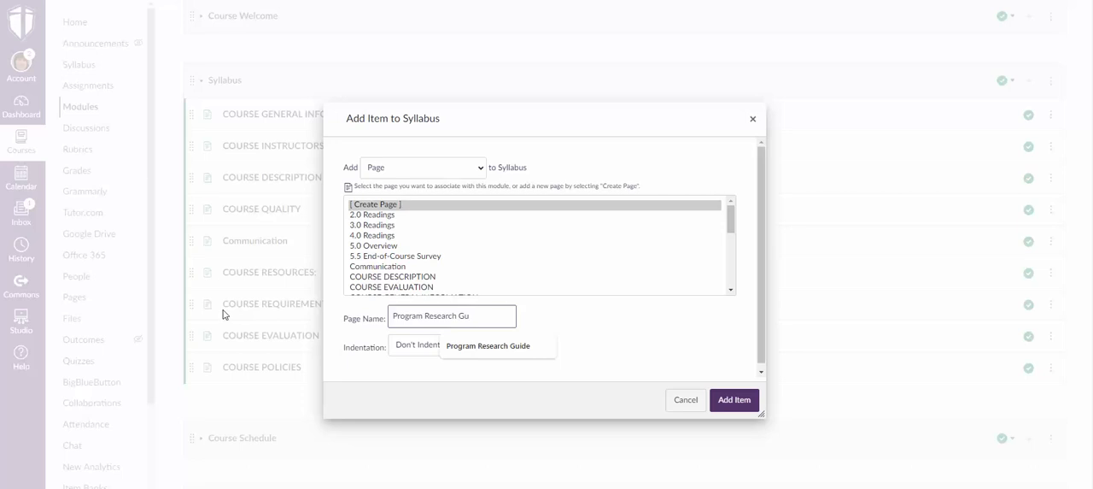
text(ide)
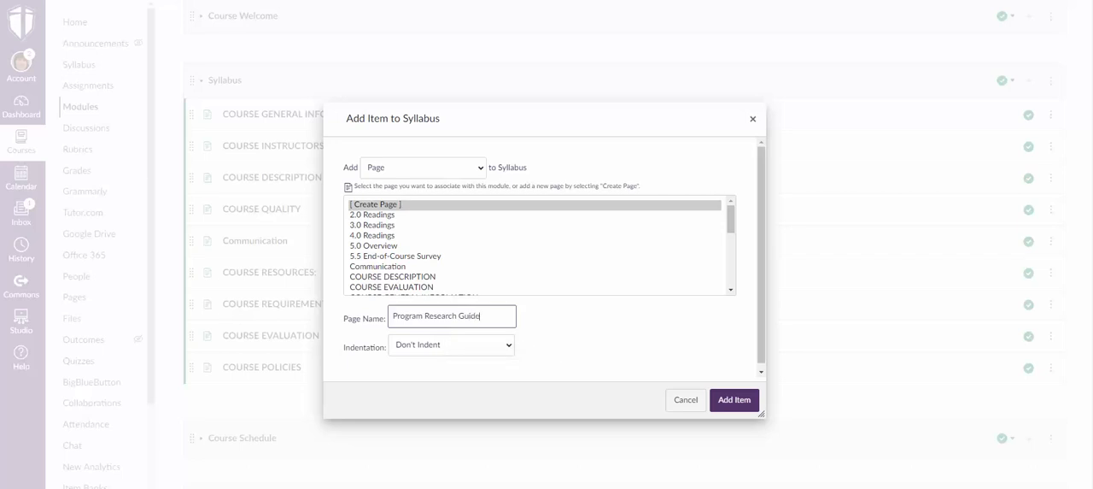
click(749, 409)
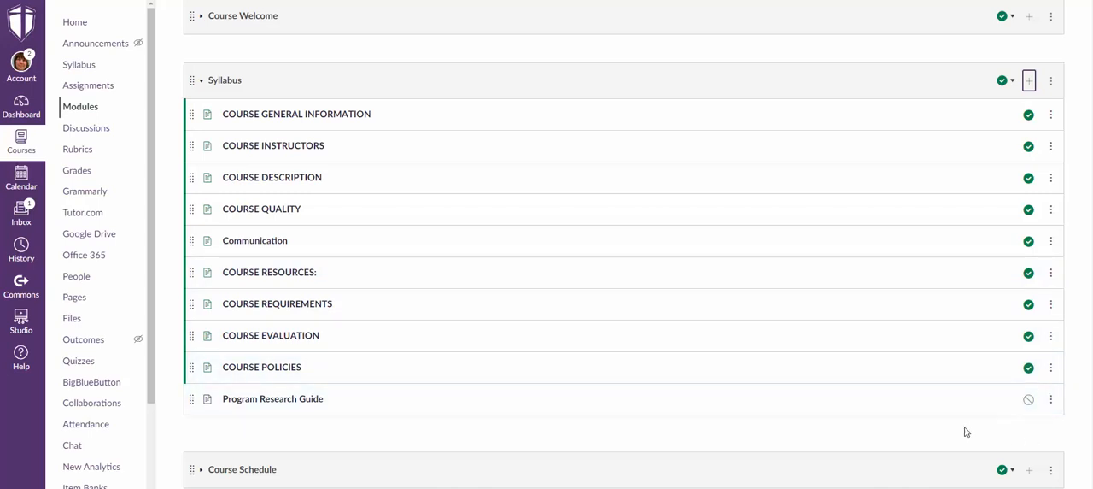
Open the Program Research Guide page for editing and launch the Waggoner Library Resources - Single Course app in its editor.
click(266, 402)
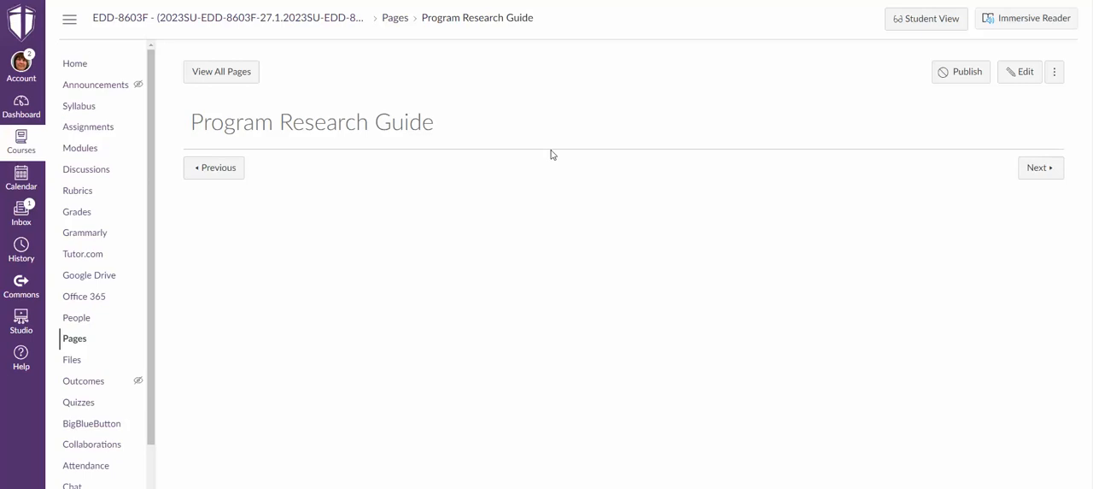
click(1022, 80)
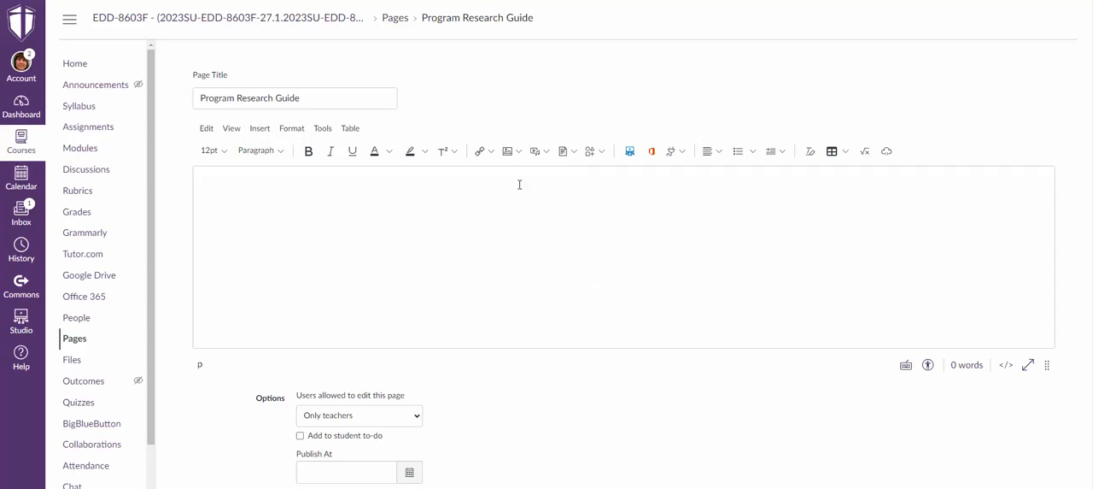
click(682, 152)
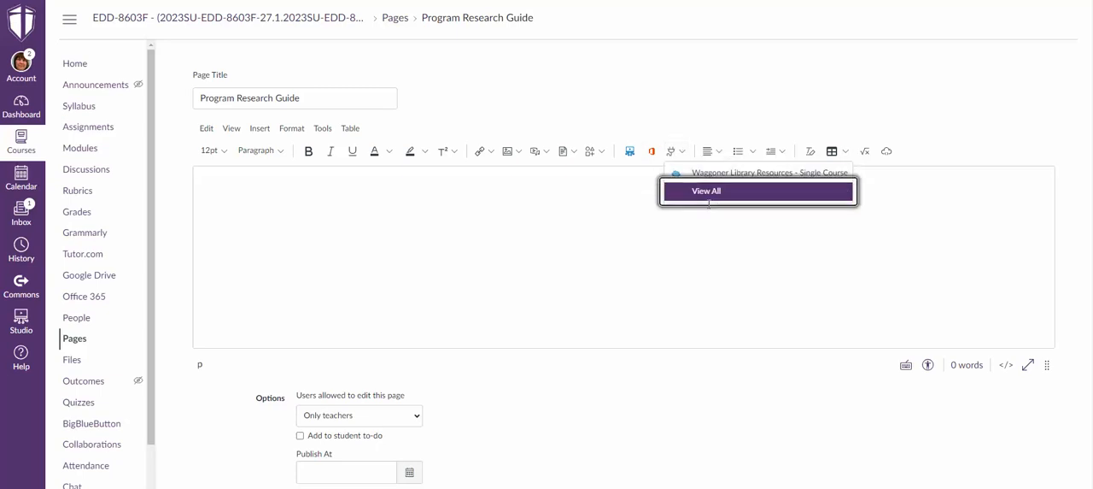
click(713, 192)
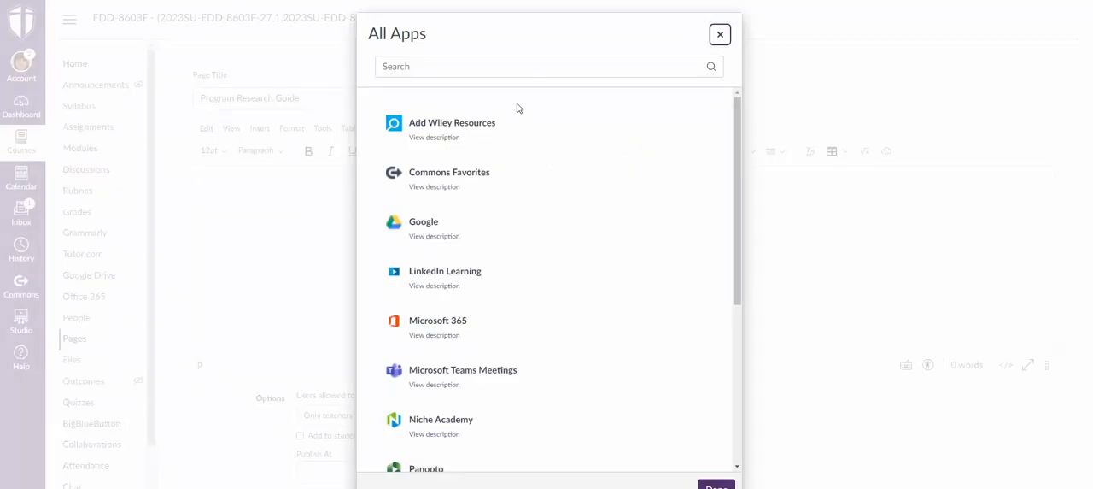
scroll(560, 152, down, 1)
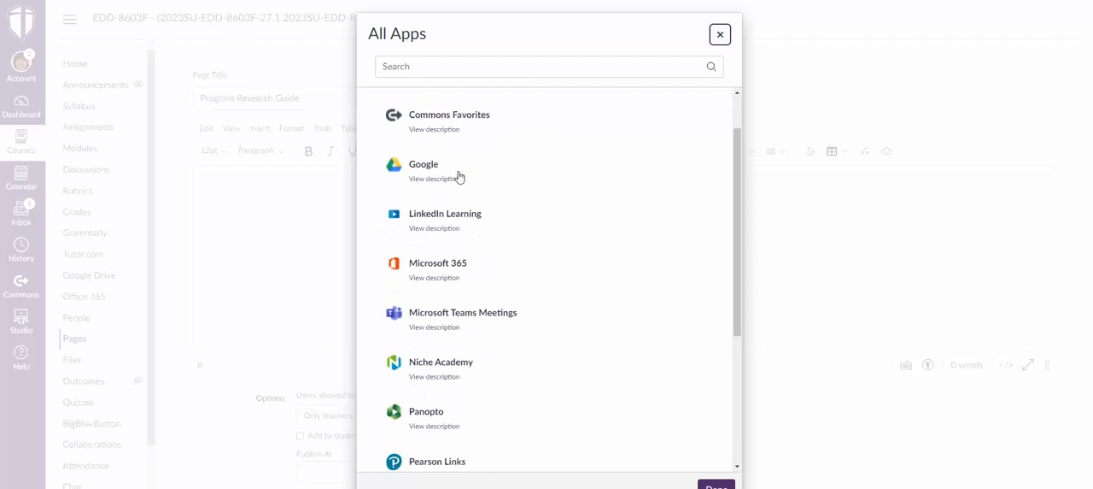
scroll(532, 203, down, 4)
scroll(532, 202, up, 1)
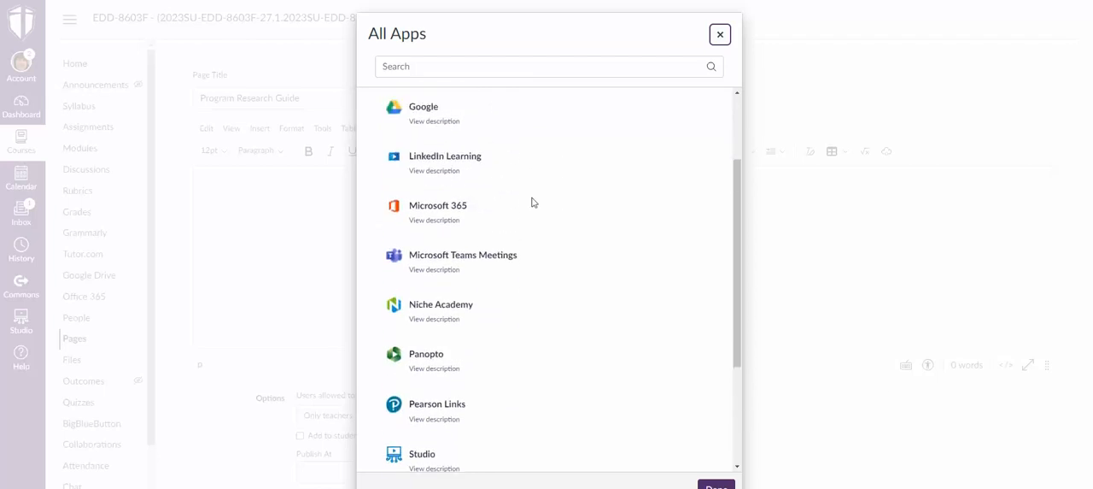
scroll(533, 203, down, 2)
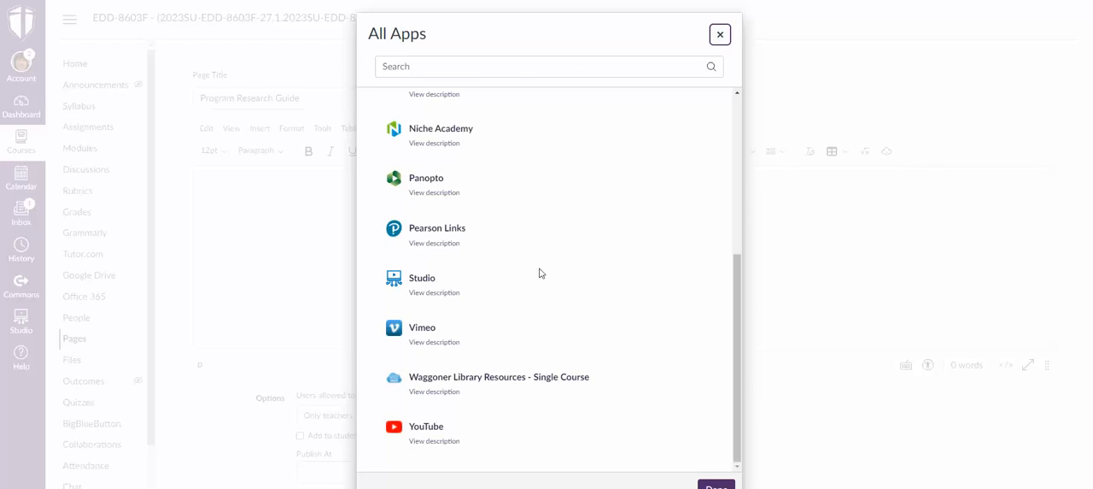
click(488, 380)
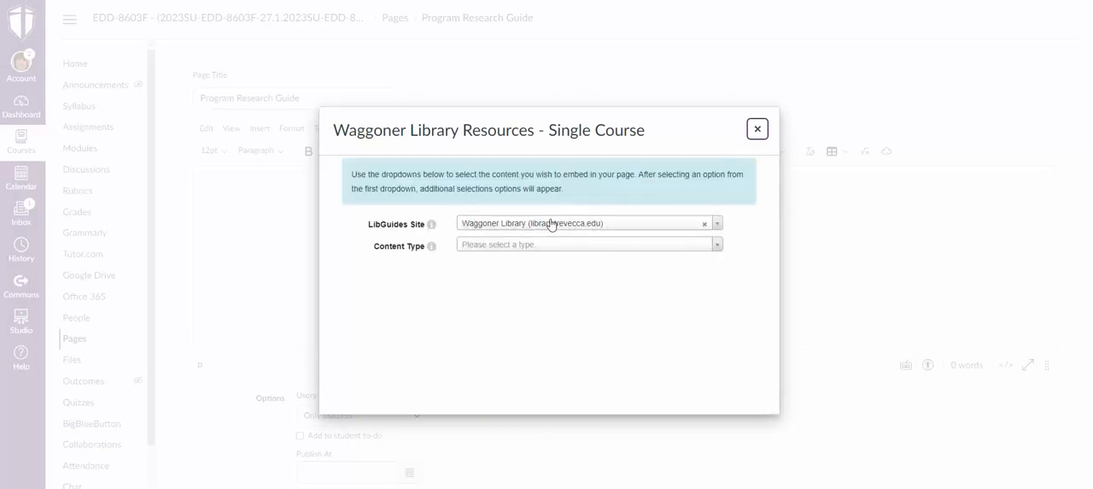
Set the content type of the library resource to Full LibGuide.
click(608, 247)
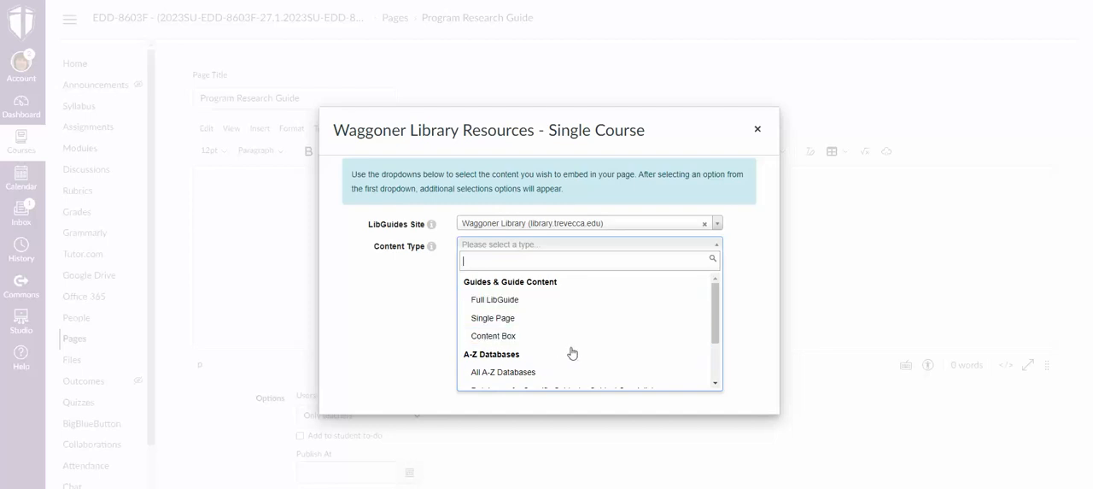
scroll(579, 345, down, 2)
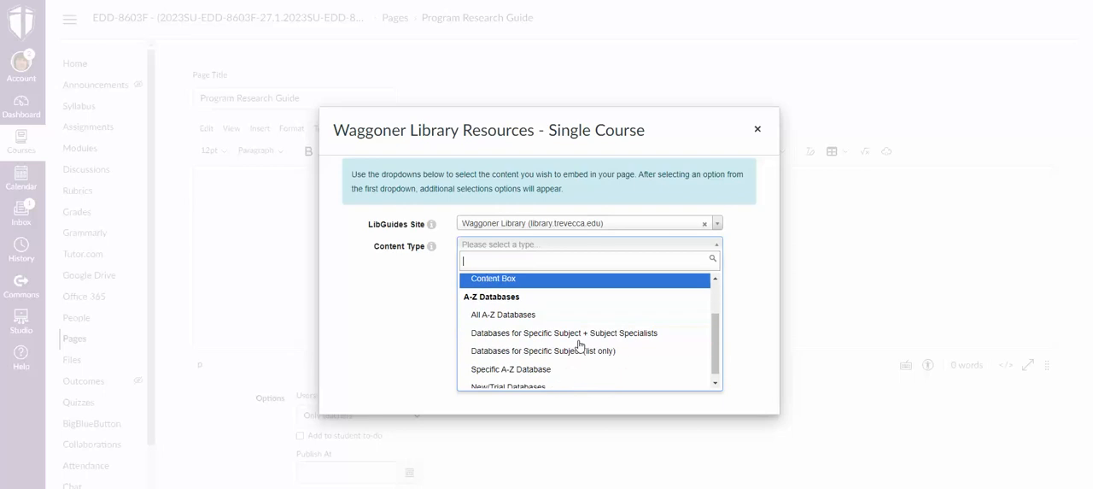
scroll(580, 346, down, 1)
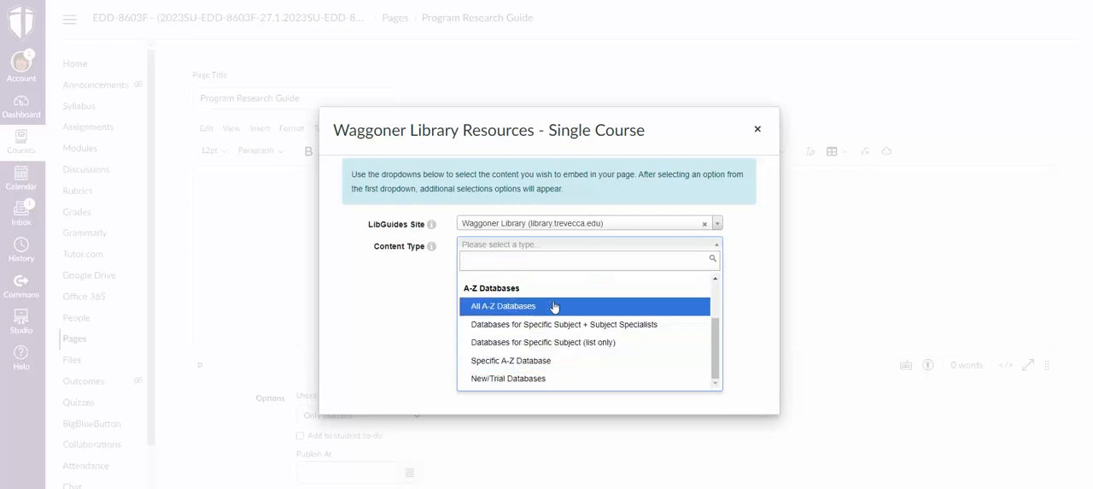
scroll(564, 303, up, 2)
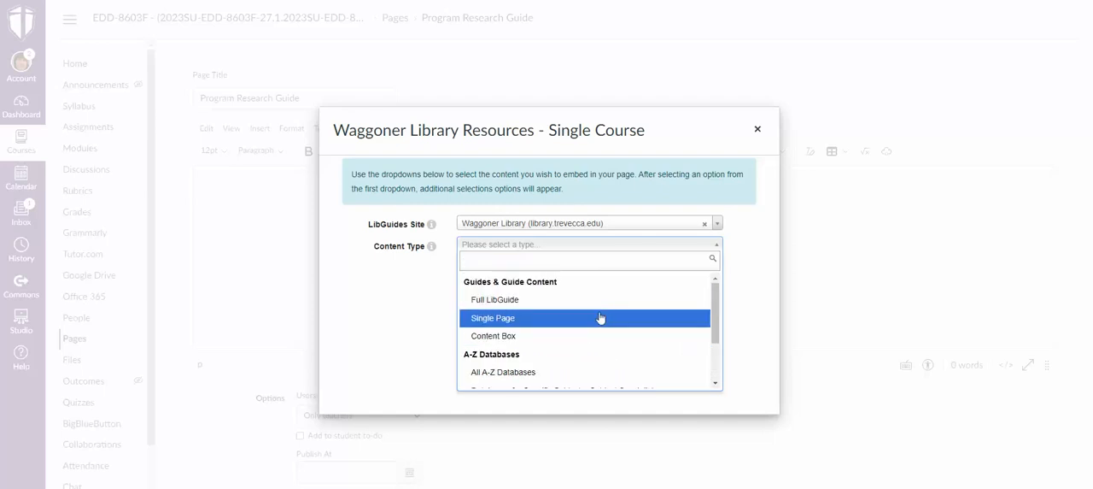
click(513, 304)
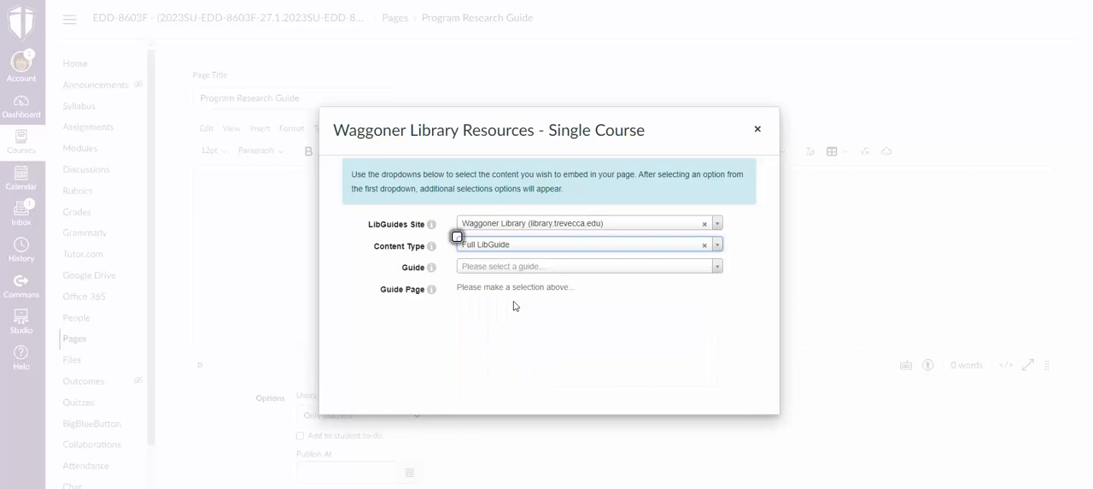
Embed the Communication guide in the page with Start Here as its landing page.
click(548, 266)
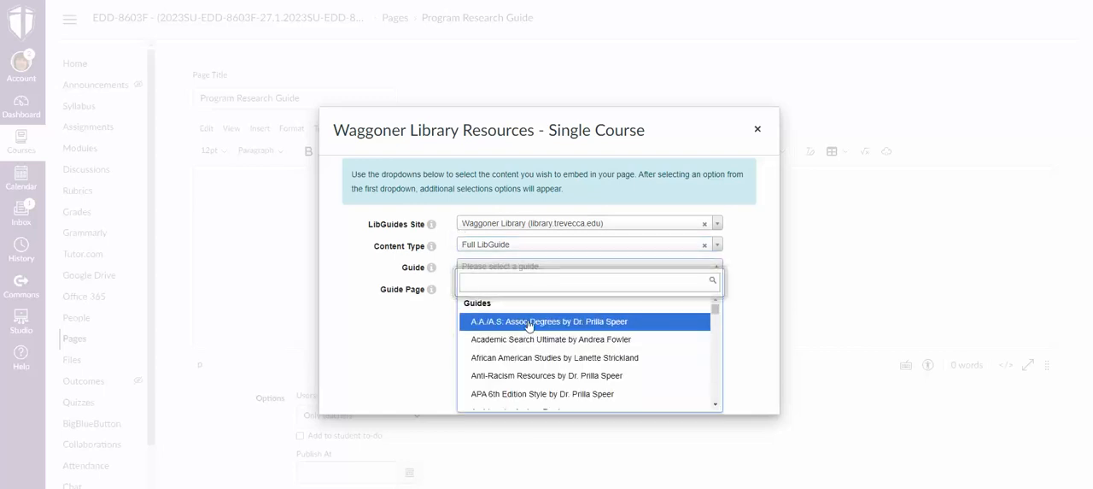
scroll(528, 325, down, 3)
scroll(528, 326, down, 3)
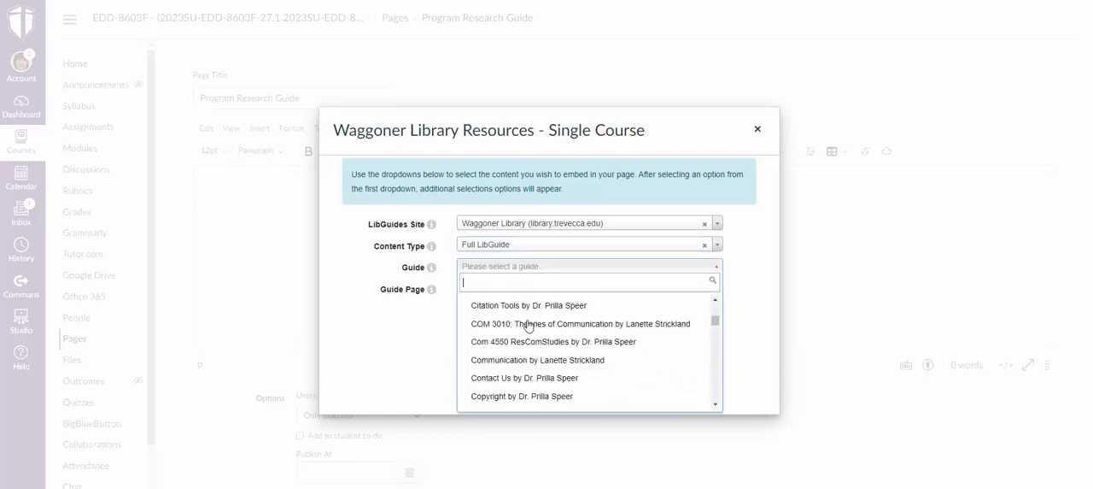
click(504, 366)
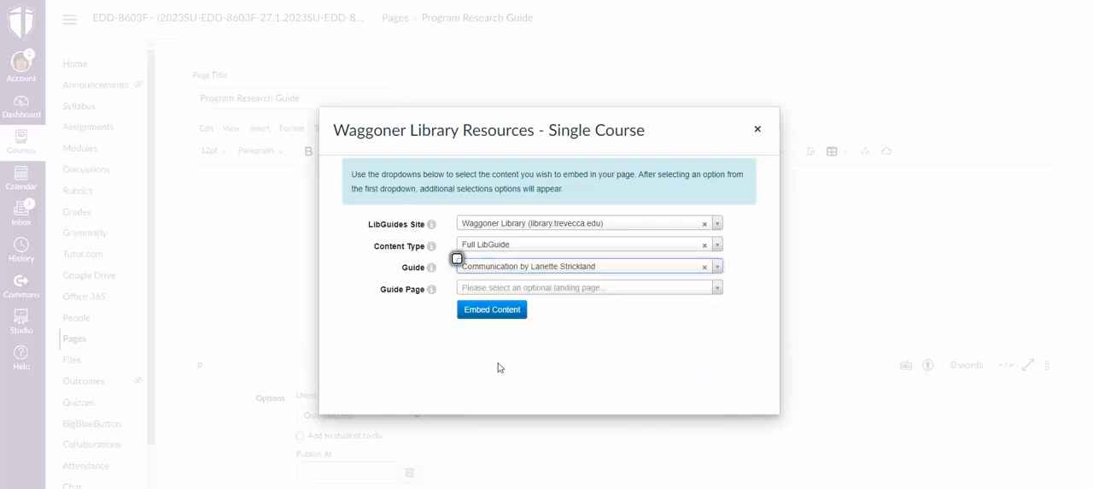
click(553, 290)
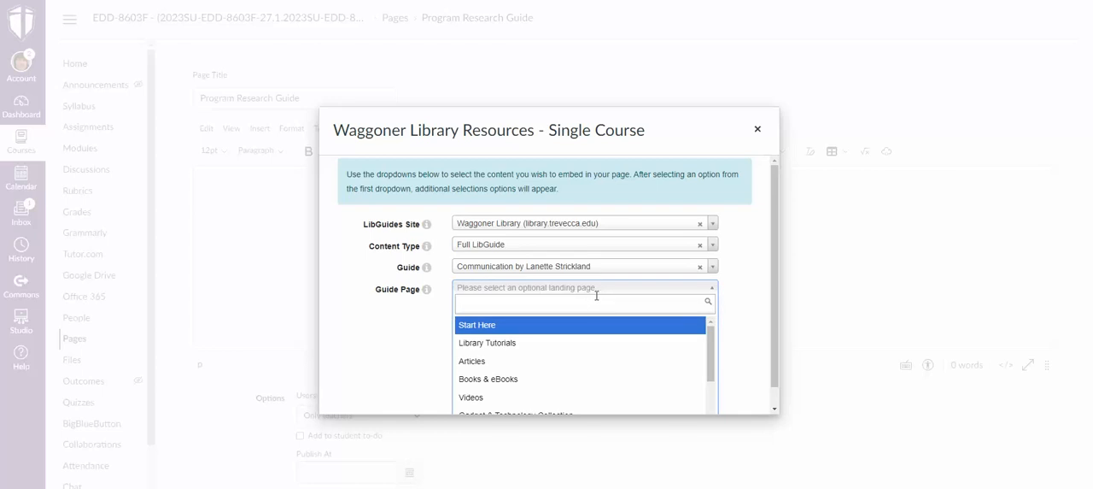
click(469, 325)
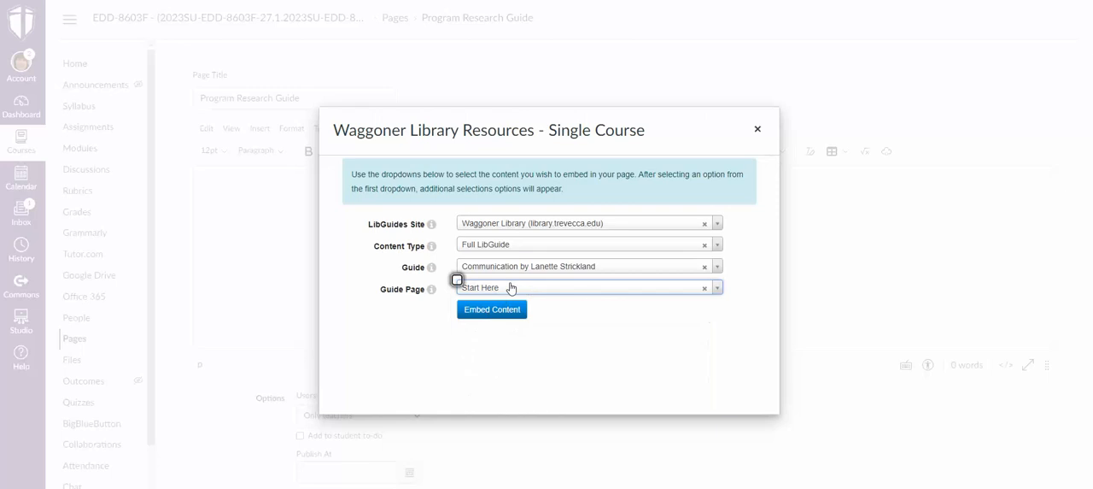
click(494, 311)
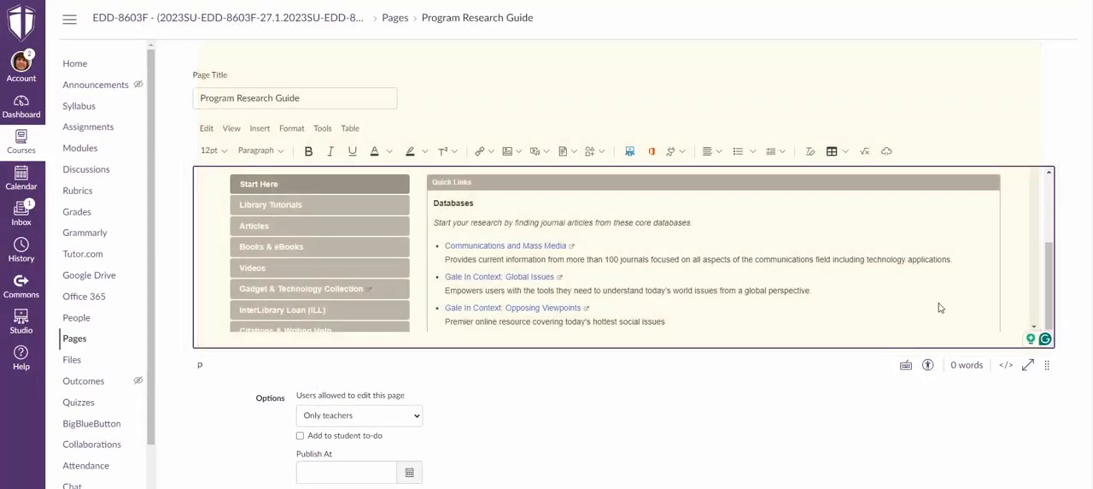
Look through the embedded Communication guide, including its Citations & Writing Help section, and return to Start Here.
scroll(960, 267, up, 3)
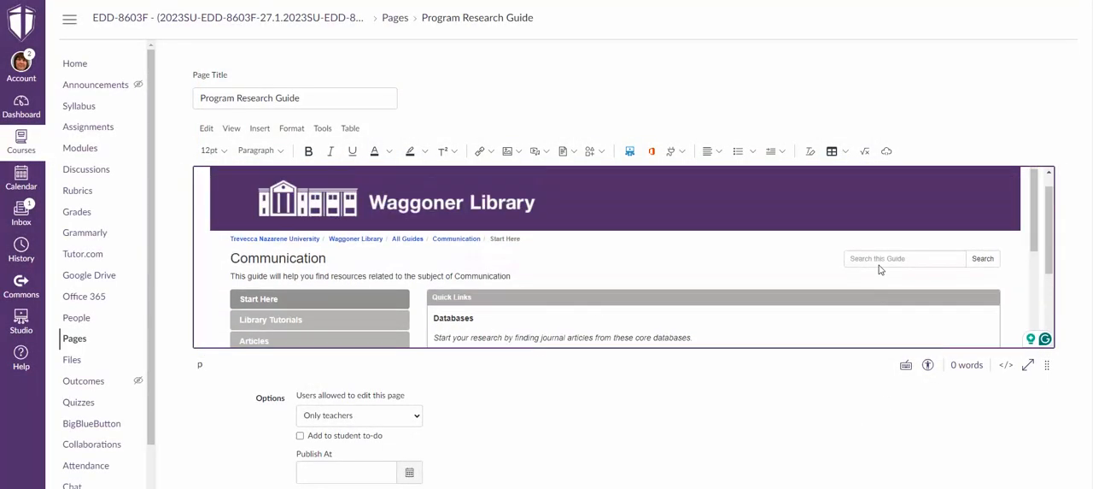
scroll(880, 269, down, 3)
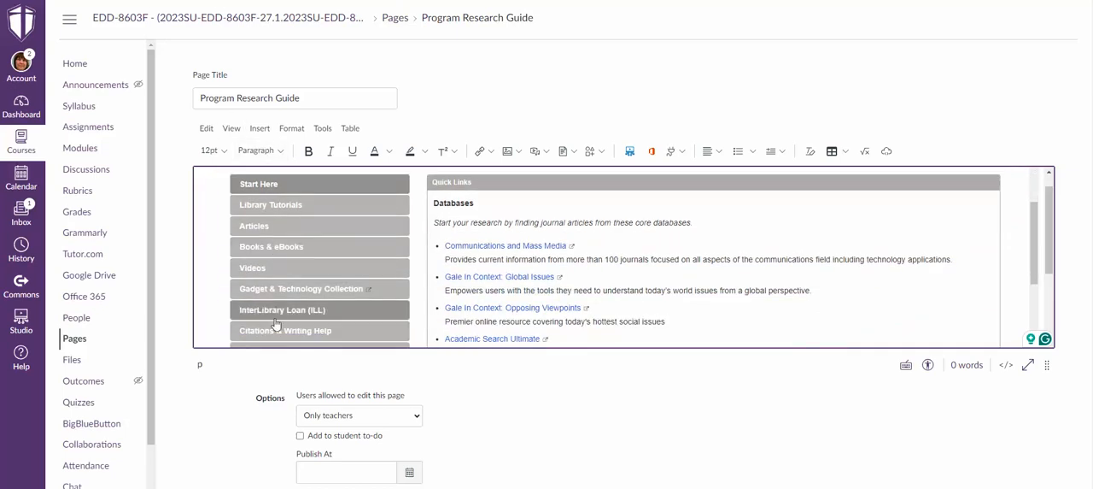
scroll(540, 242, down, 3)
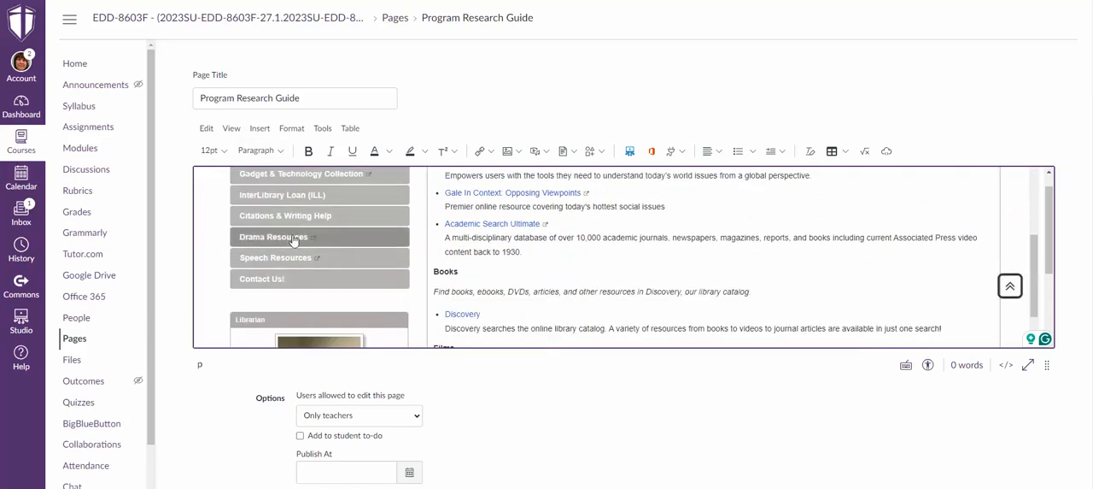
click(262, 226)
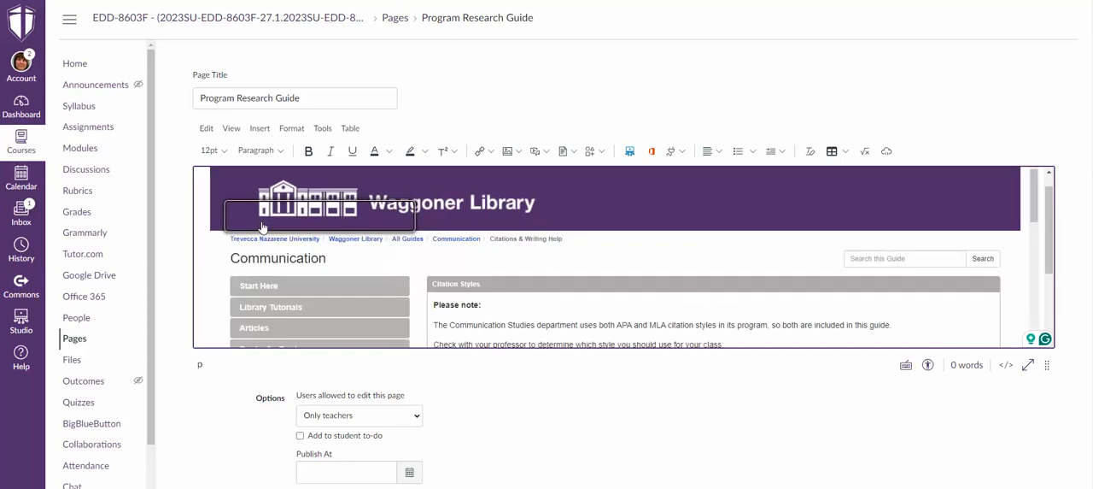
scroll(646, 229, down, 3)
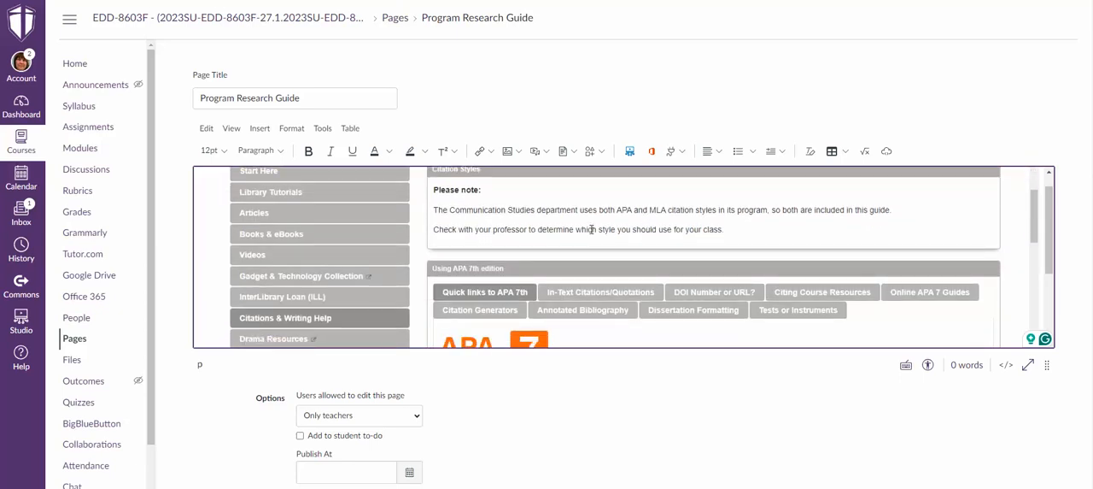
scroll(329, 247, up, 3)
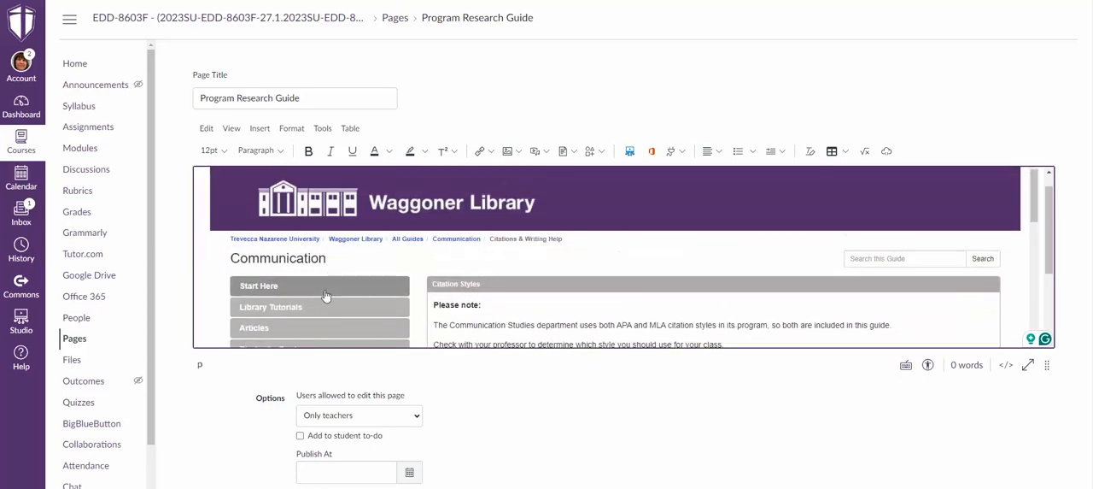
click(325, 295)
scroll(777, 235, down, 3)
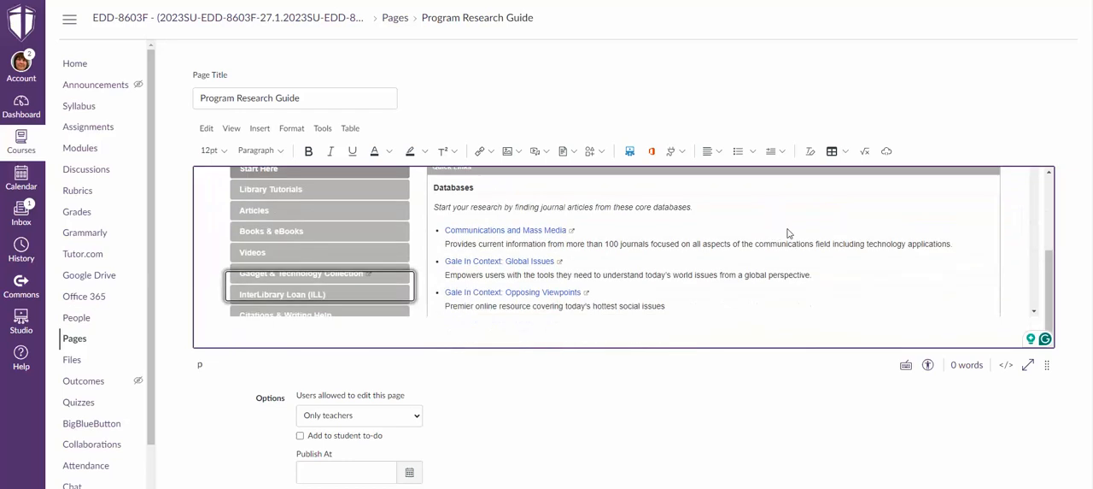
Save the Program Research Guide page without publishing it and look over the embedded guide.
scroll(1084, 324, down, 2)
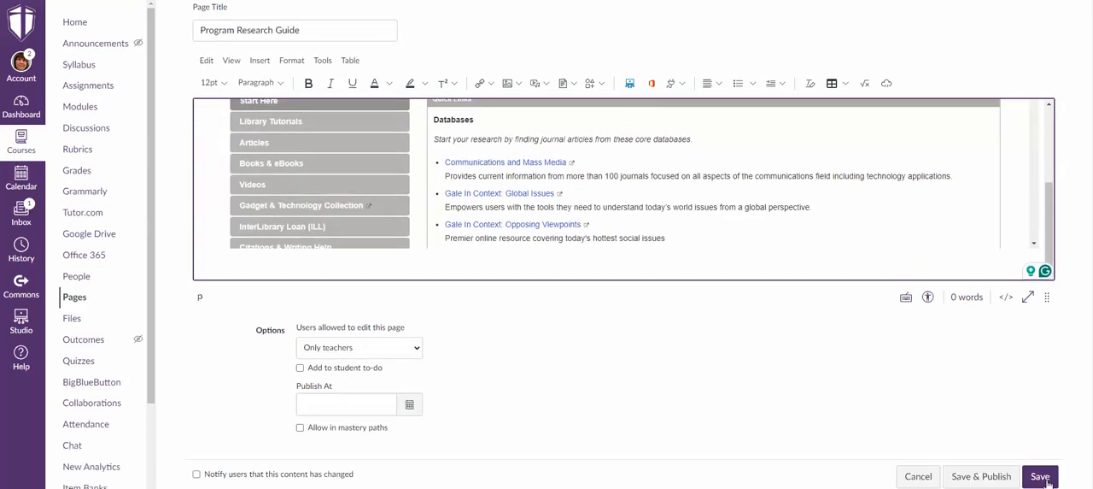
click(1047, 480)
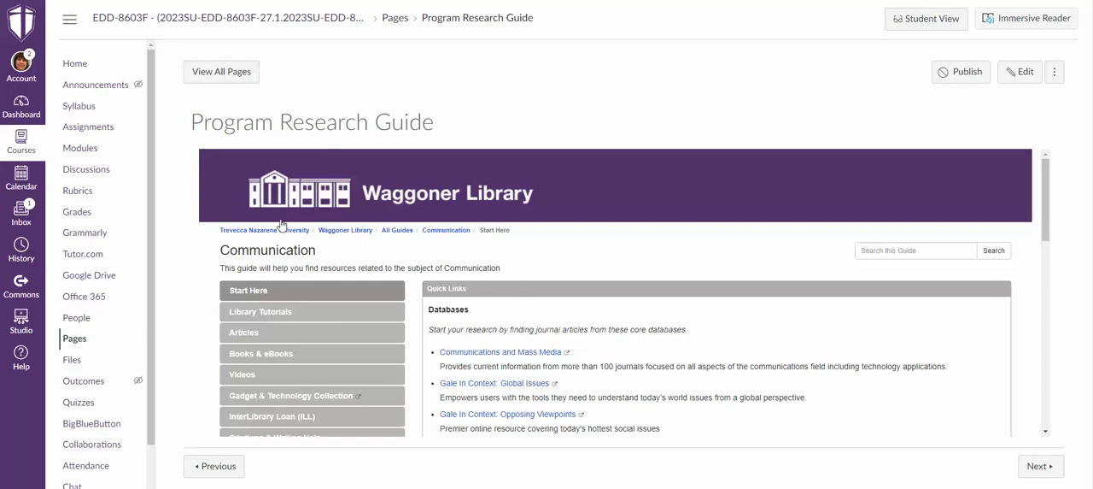
scroll(495, 193, down, 2)
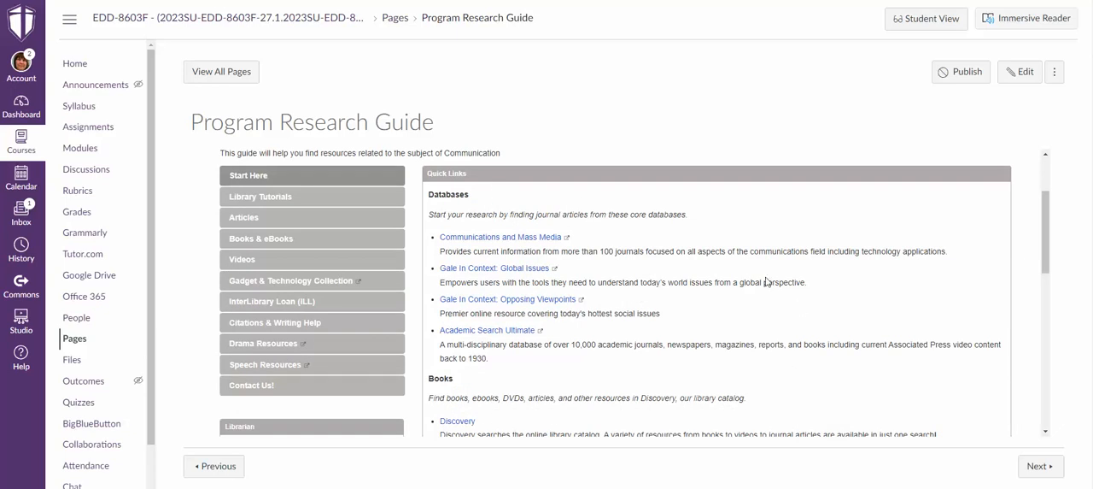
click(196, 467)
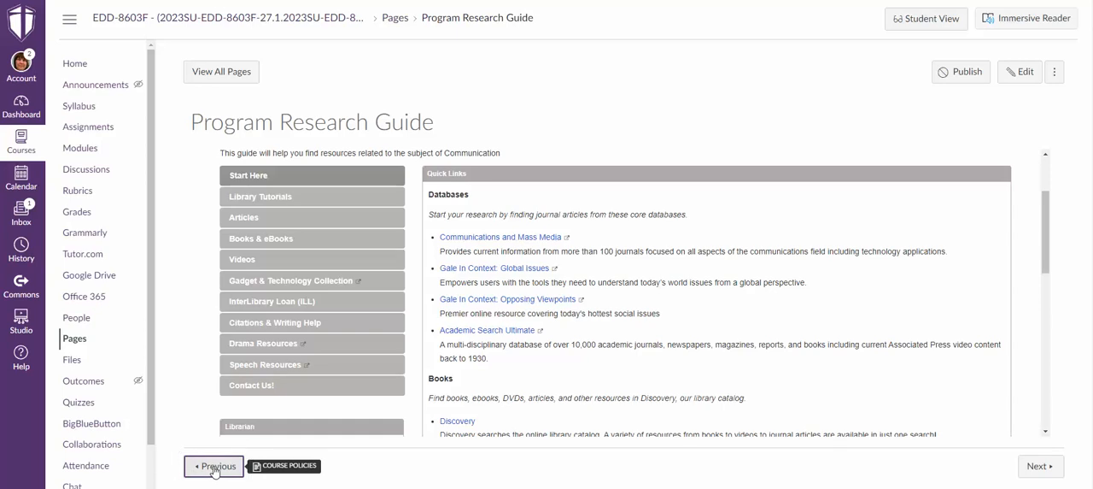
drag(218, 472, 209, 476)
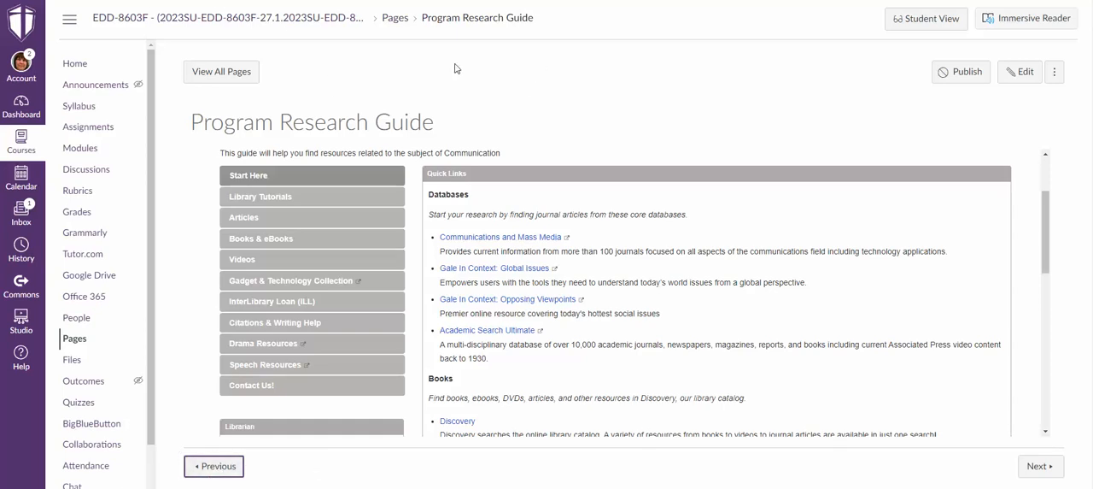
Open the Program Research Guide page from the Syllabus module and publish it.
click(86, 151)
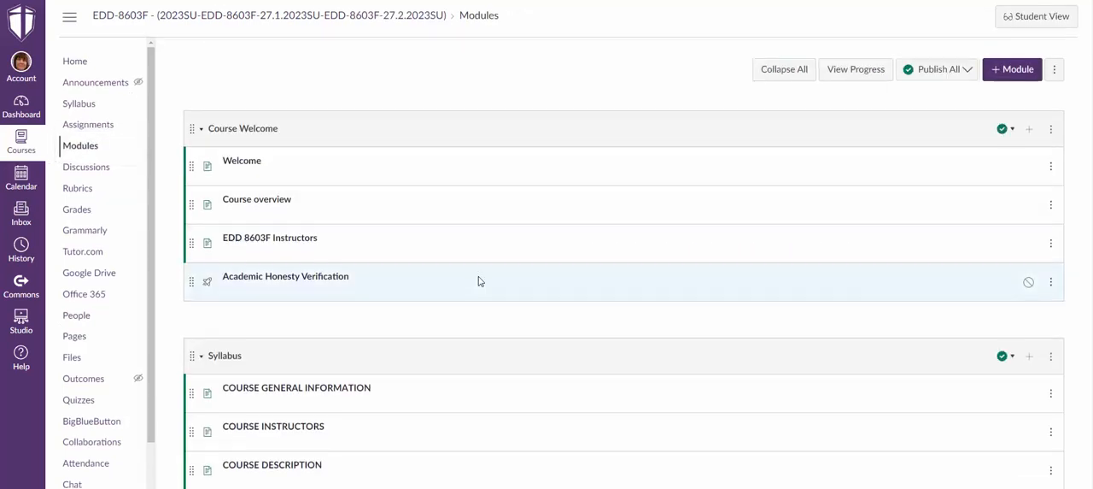
scroll(480, 281, down, 5)
scroll(480, 281, up, 2)
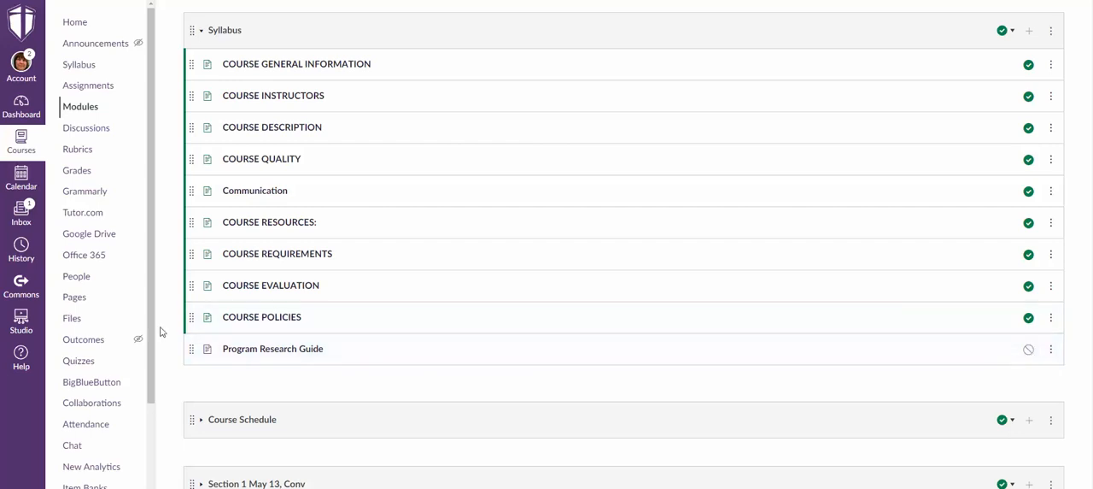
click(309, 351)
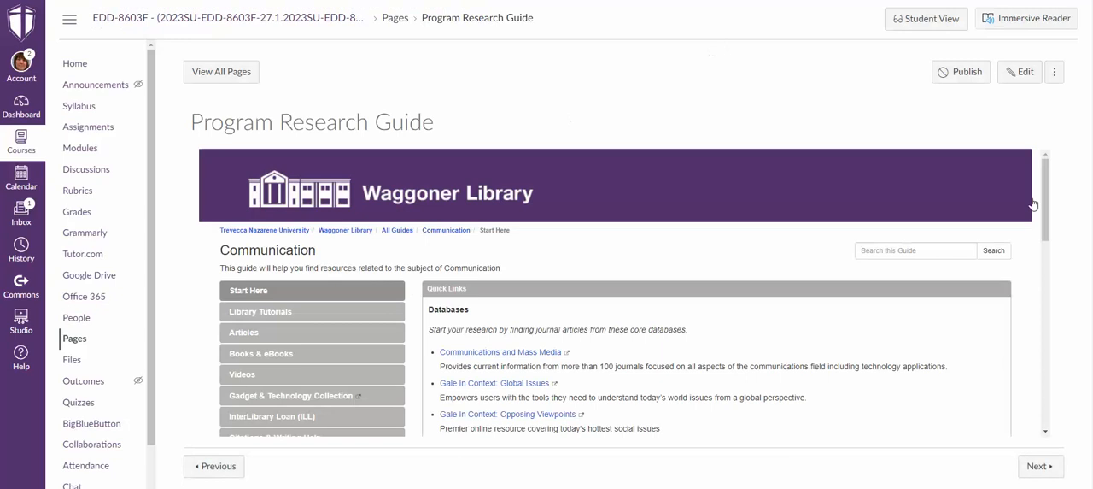
click(964, 72)
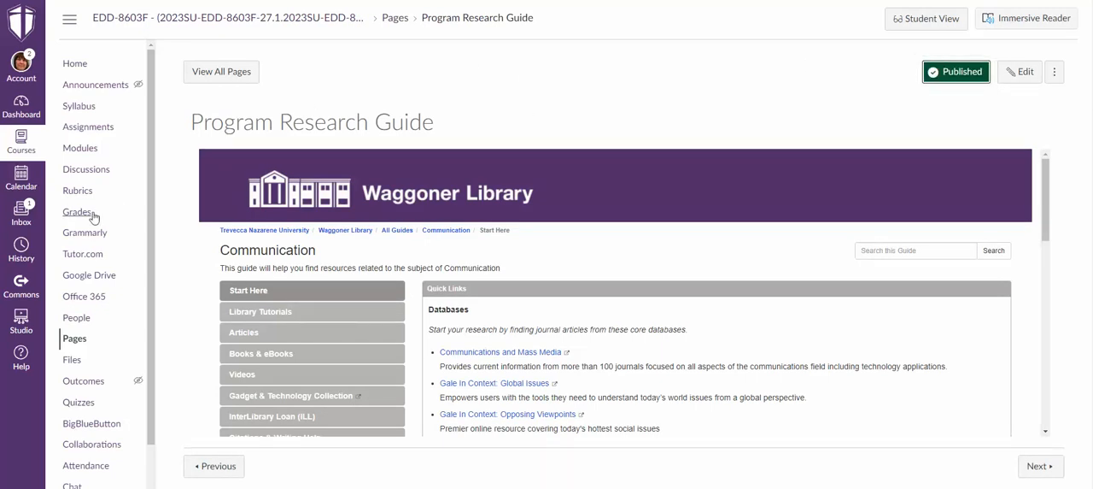
Return to the course modules and check the Program Research Guide item in the Syllabus module.
click(92, 152)
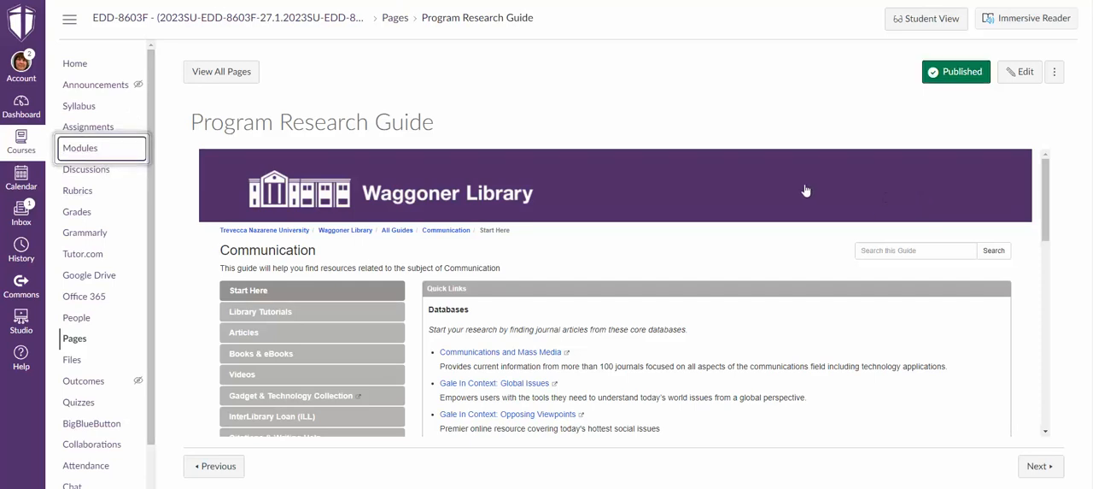
scroll(801, 187, down, 1)
scroll(801, 187, down, 3)
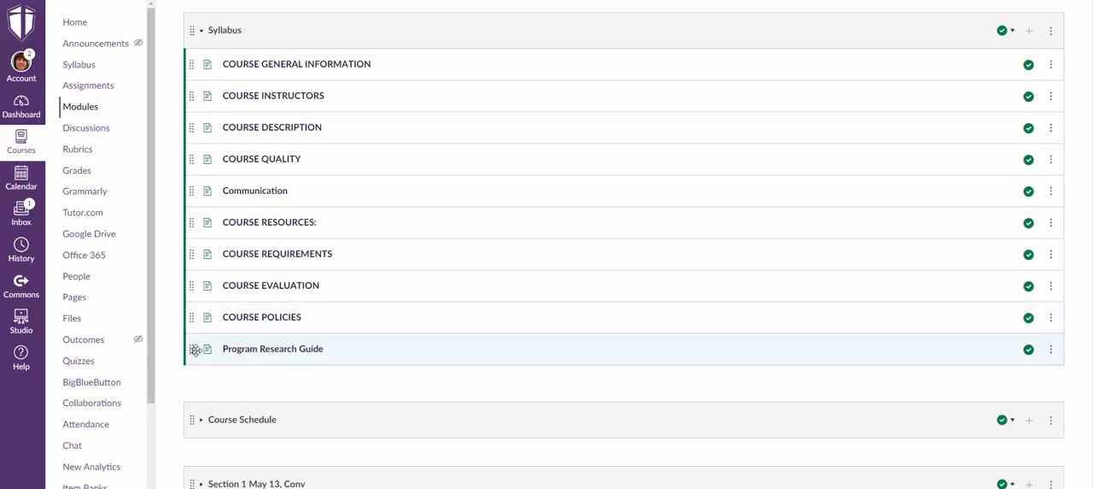
mouse_move(195, 349)
mouse_down()
mouse_move(201, 162)
mouse_move(193, 351)
mouse_move(203, 353)
mouse_up()
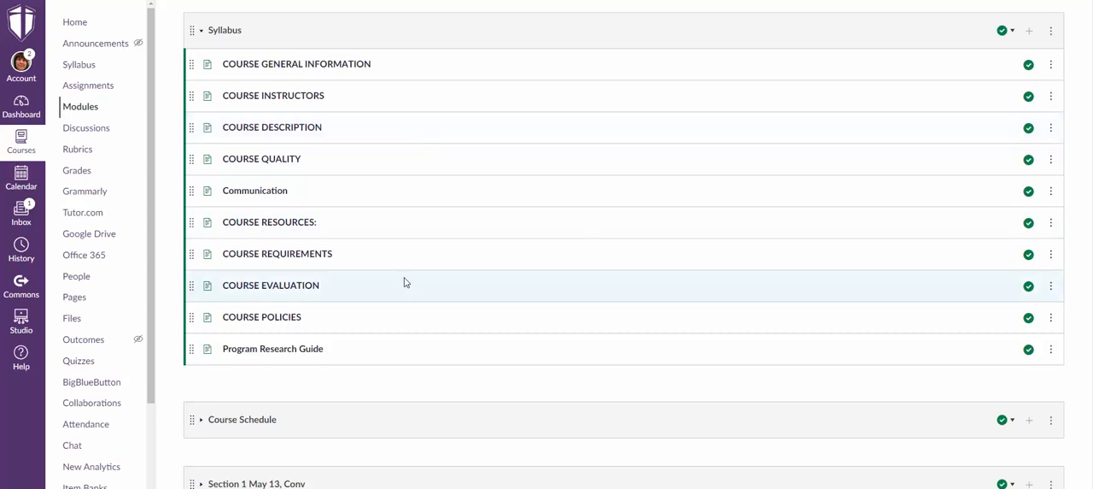
scroll(379, 248, down, 1)
scroll(385, 244, down, 1)
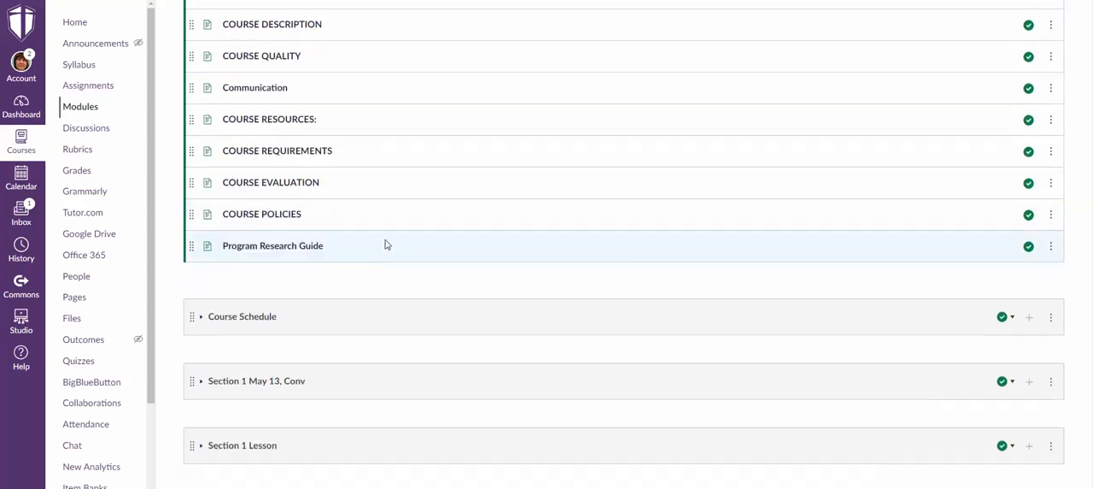
scroll(317, 258, up, 1)
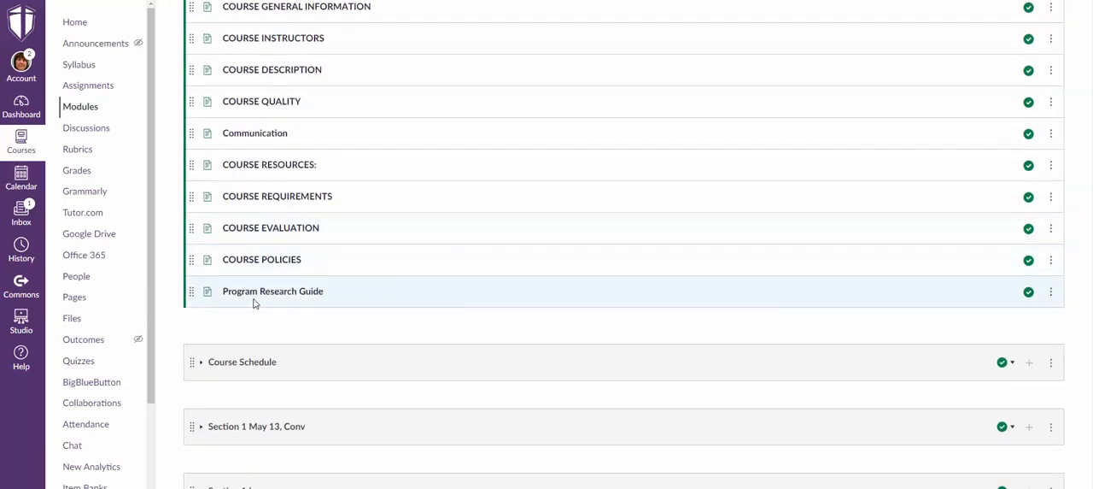
scroll(330, 293, down, 2)
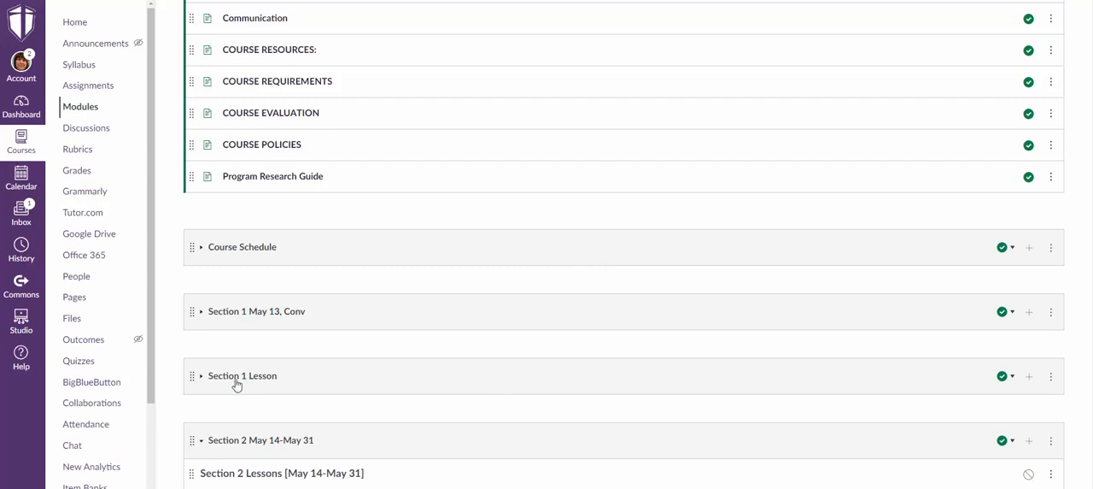
Add the existing Program Research Guide page to the Section 1 Lesson module without indentation.
click(202, 375)
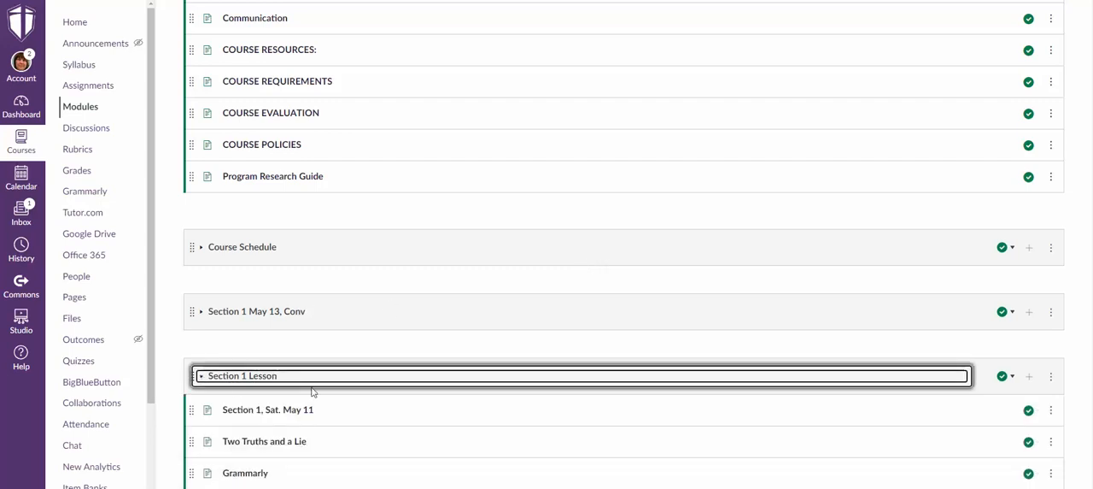
scroll(939, 373, up, 1)
scroll(966, 373, down, 2)
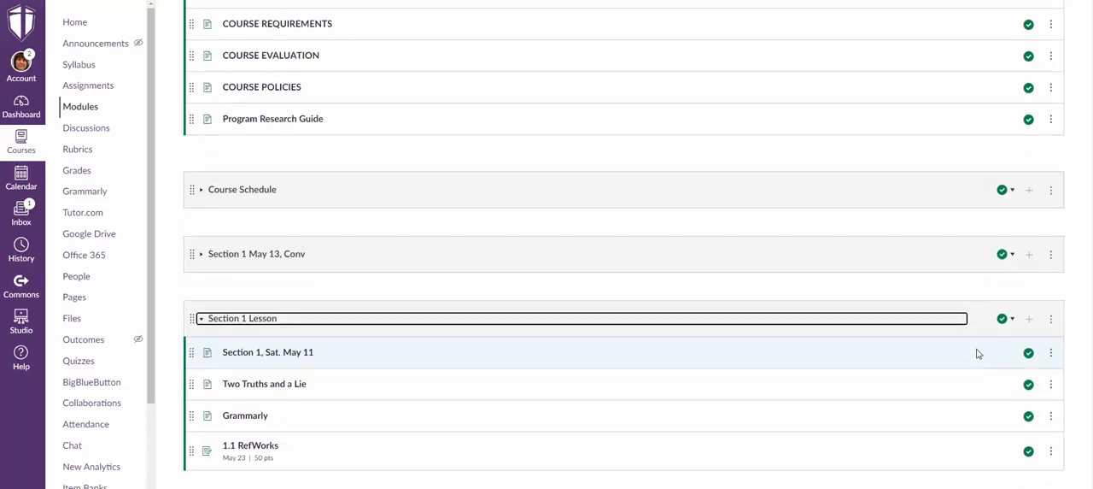
click(1028, 322)
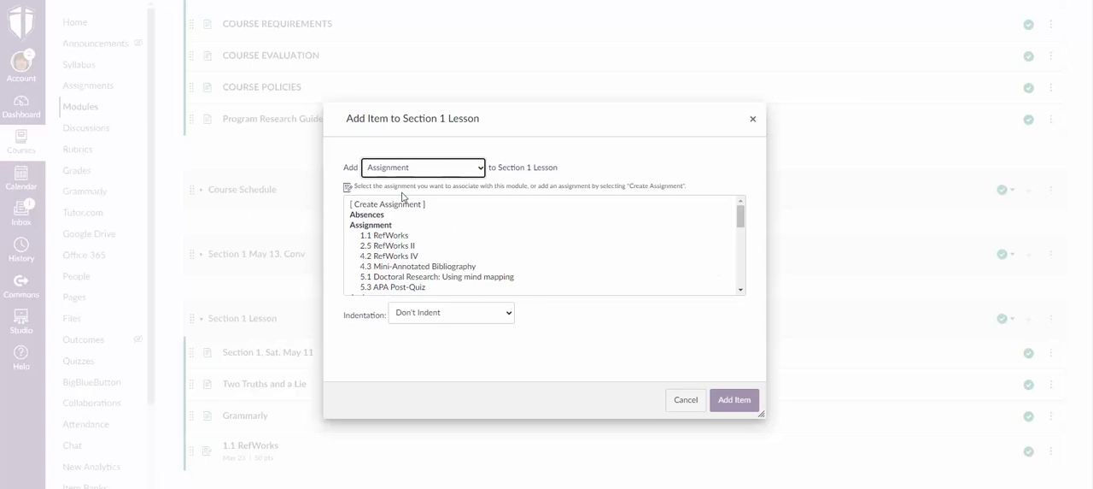
click(478, 166)
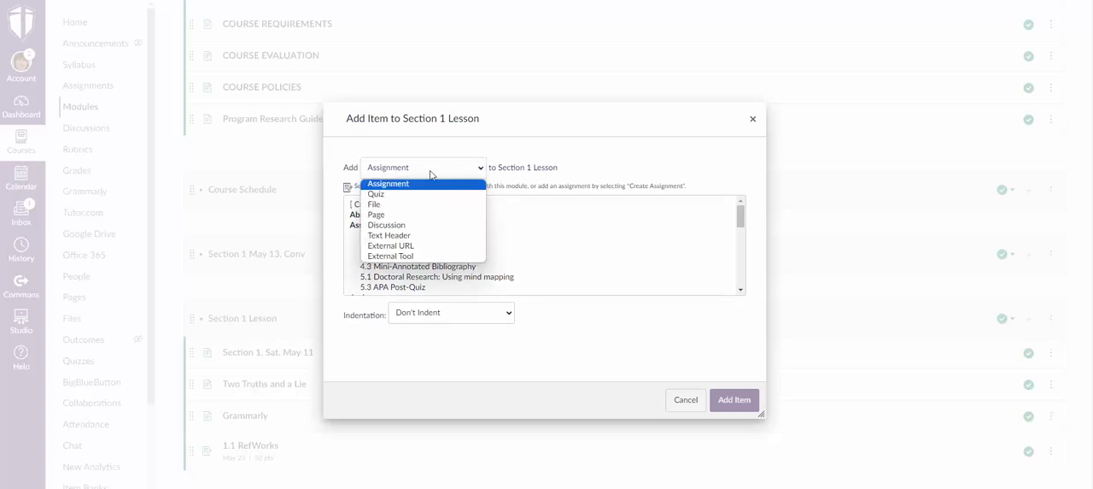
click(372, 215)
click(389, 205)
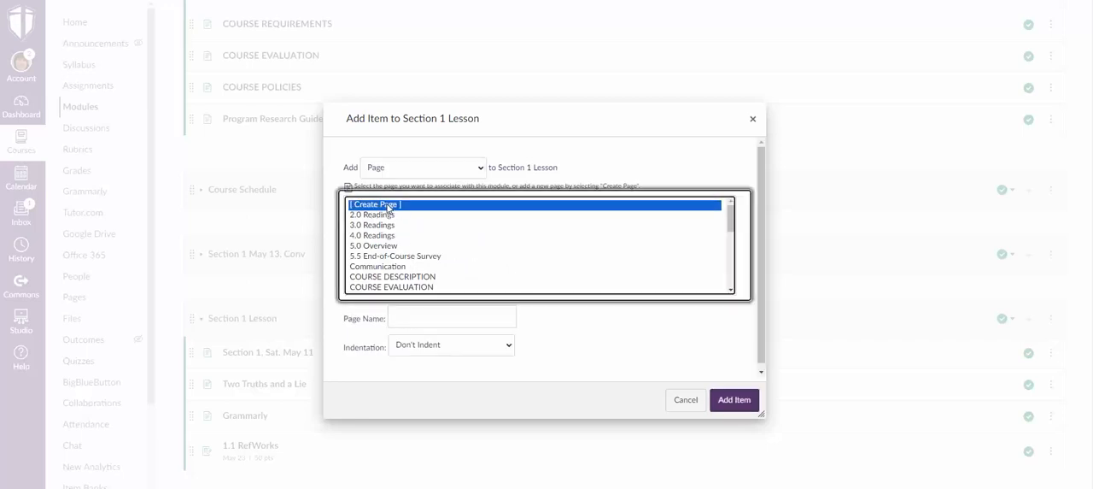
click(448, 318)
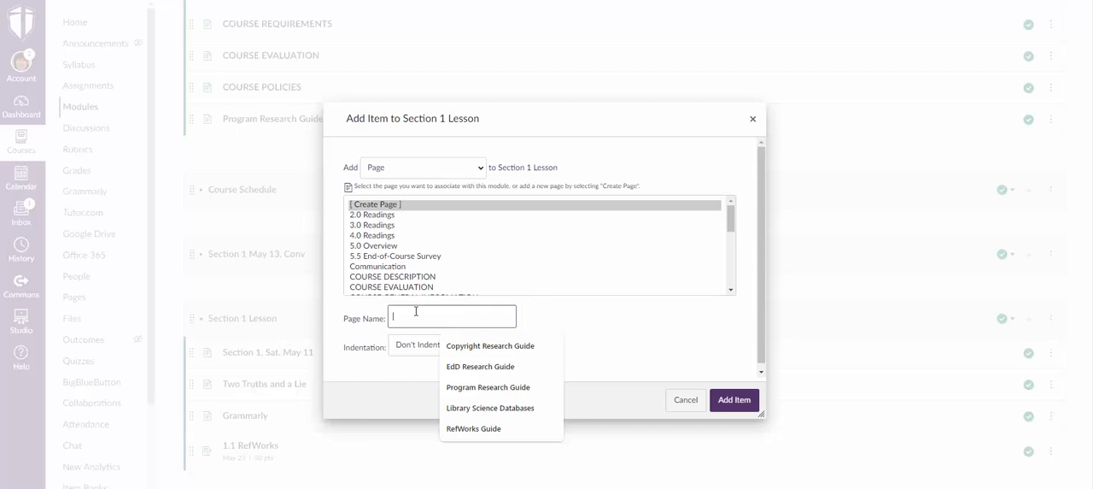
scroll(386, 220, down, 4)
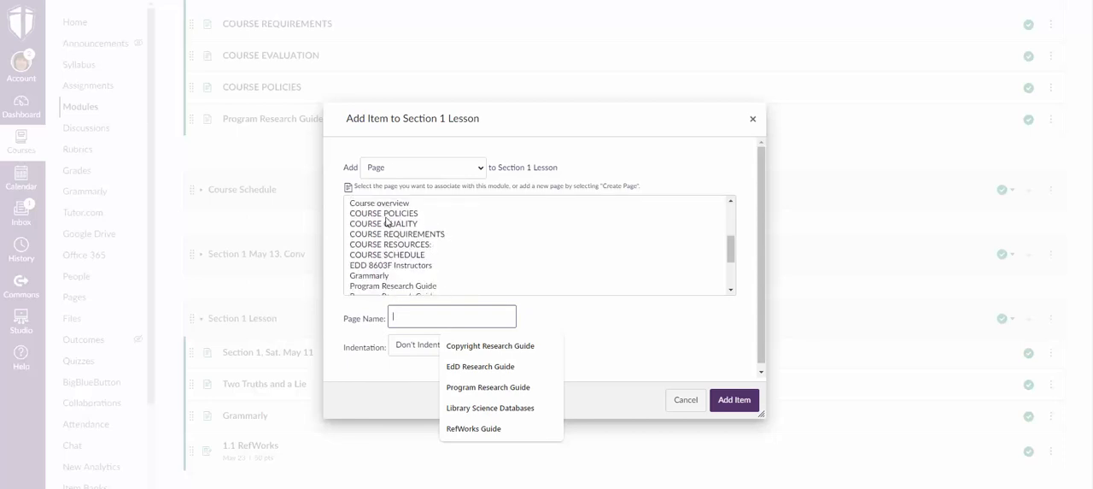
click(357, 287)
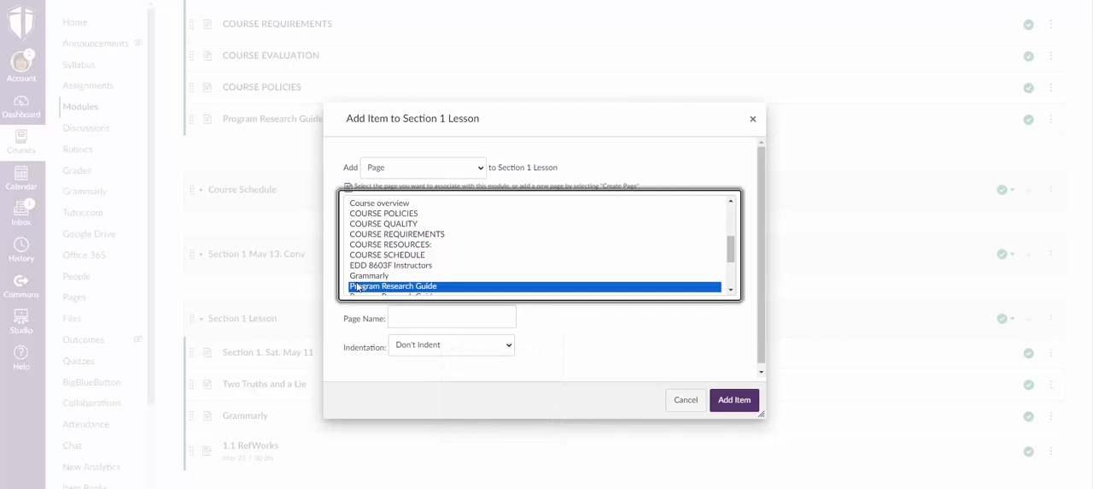
click(725, 400)
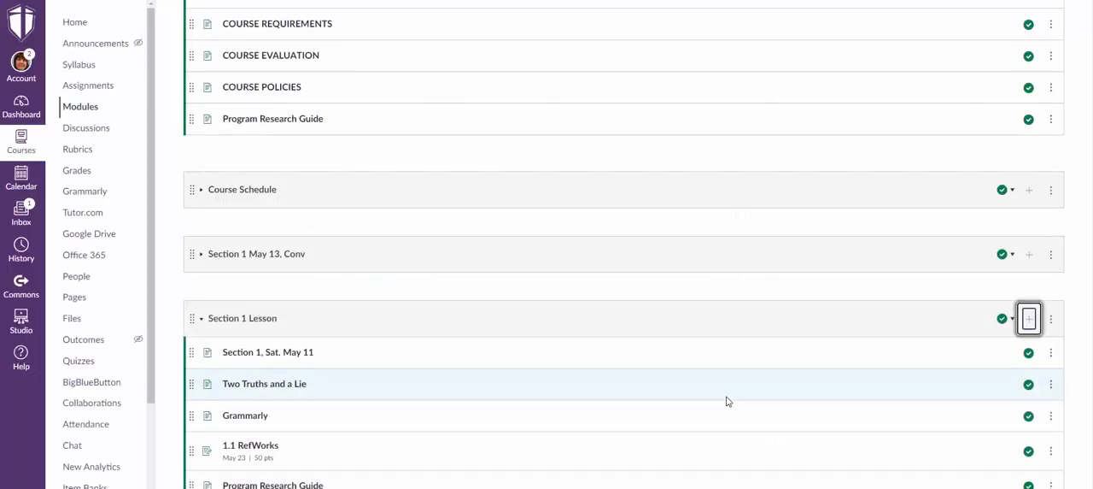
Move Program Research Guide in the Section 1 Lesson module directly below Section 1, Sat. May 11.
scroll(554, 325, down, 3)
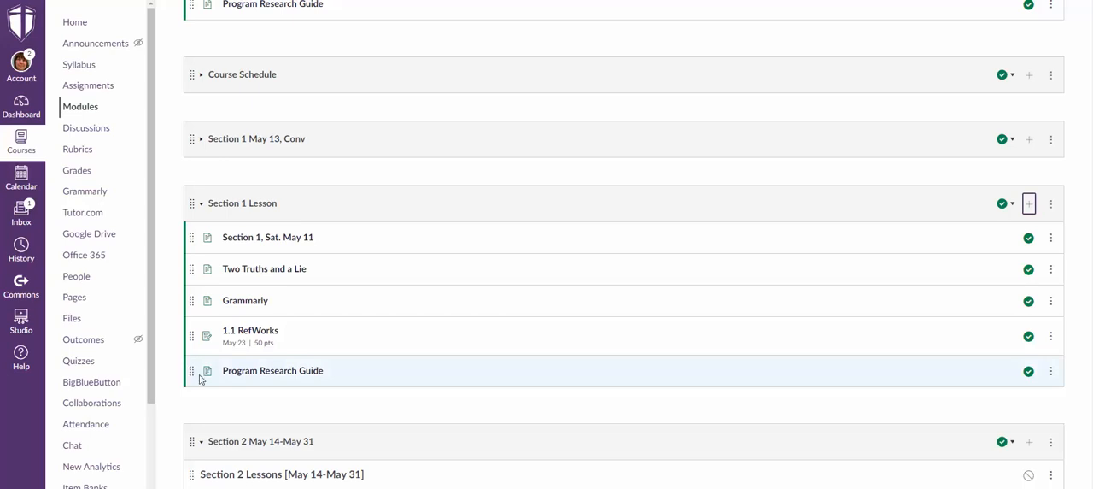
drag(192, 373, 195, 267)
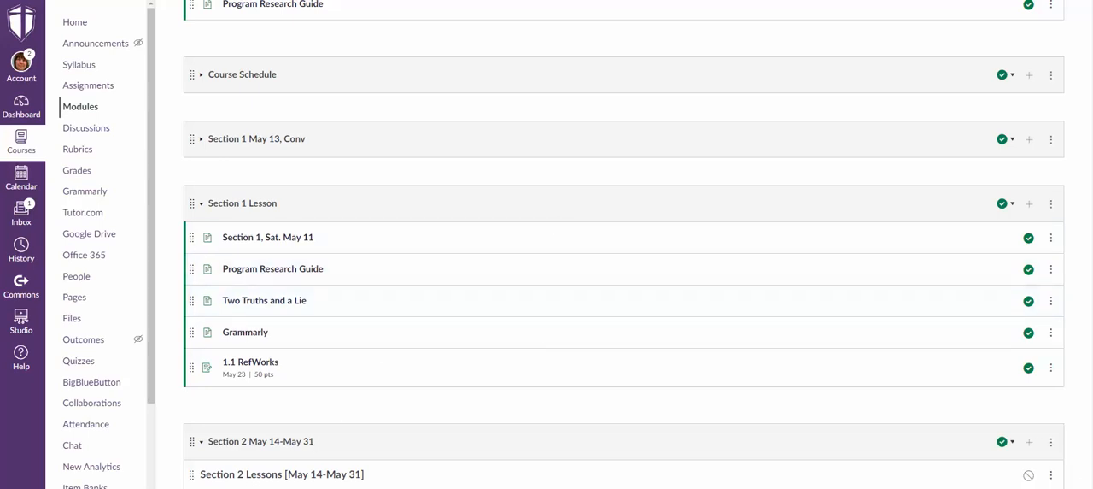
scroll(624, 290, up, 3)
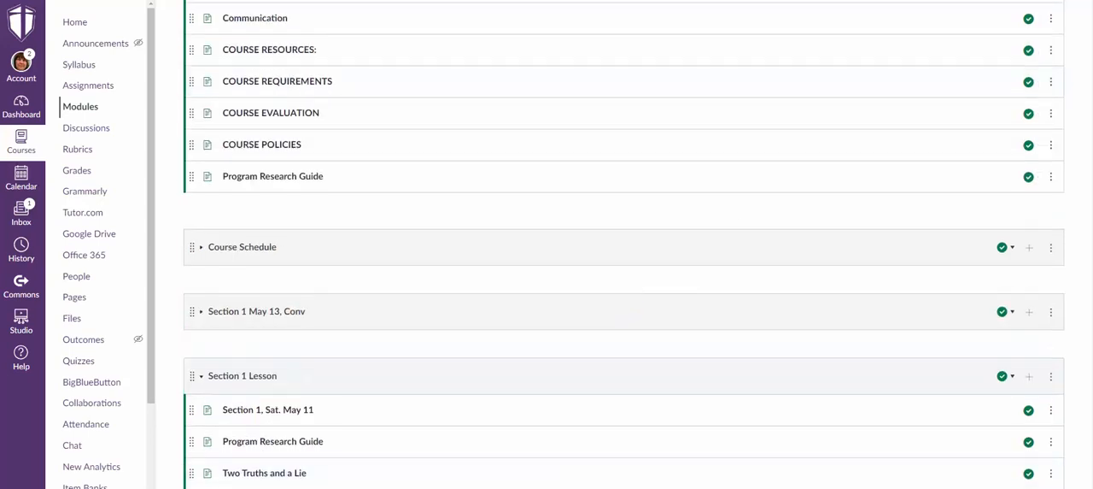
scroll(897, 343, down, 1)
scroll(216, 359, down, 1)
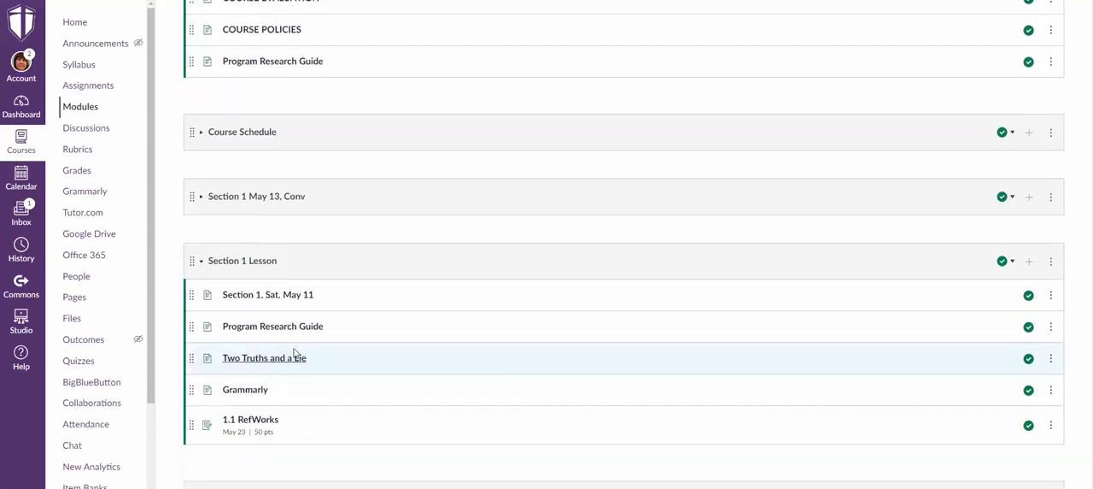
View the Section 1, Sat. May 11 page and continue to the Program Research Guide page that follows it.
click(288, 293)
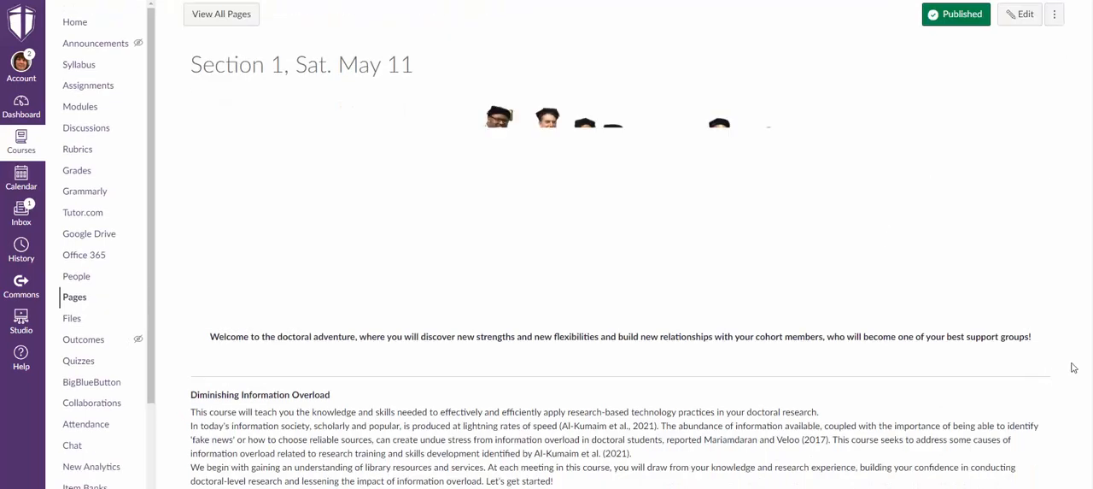
scroll(964, 343, down, 2)
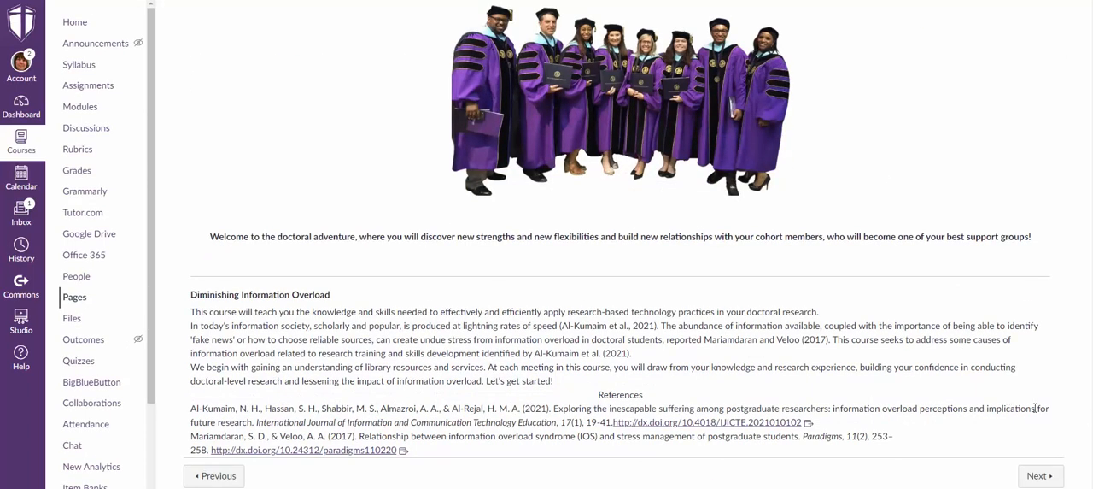
click(1042, 481)
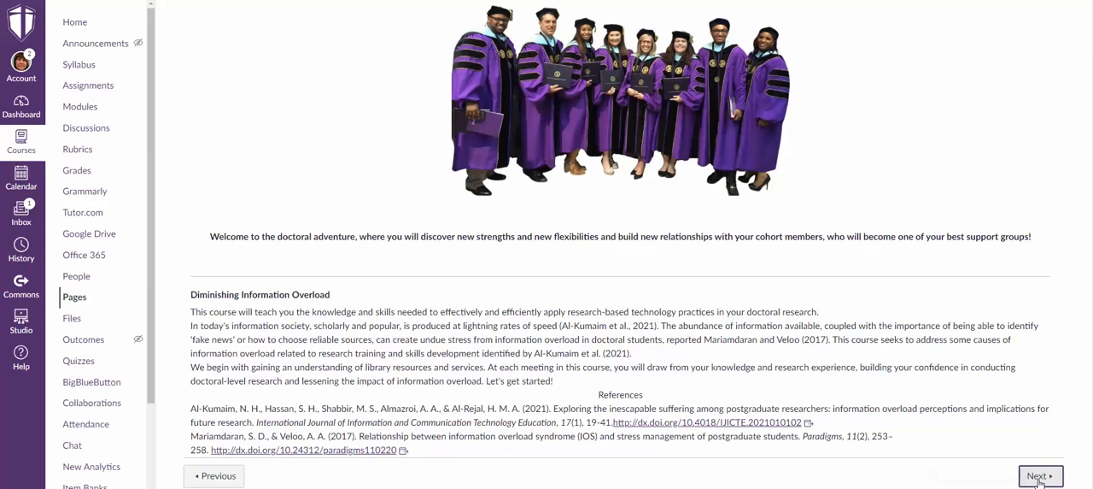
click(1039, 481)
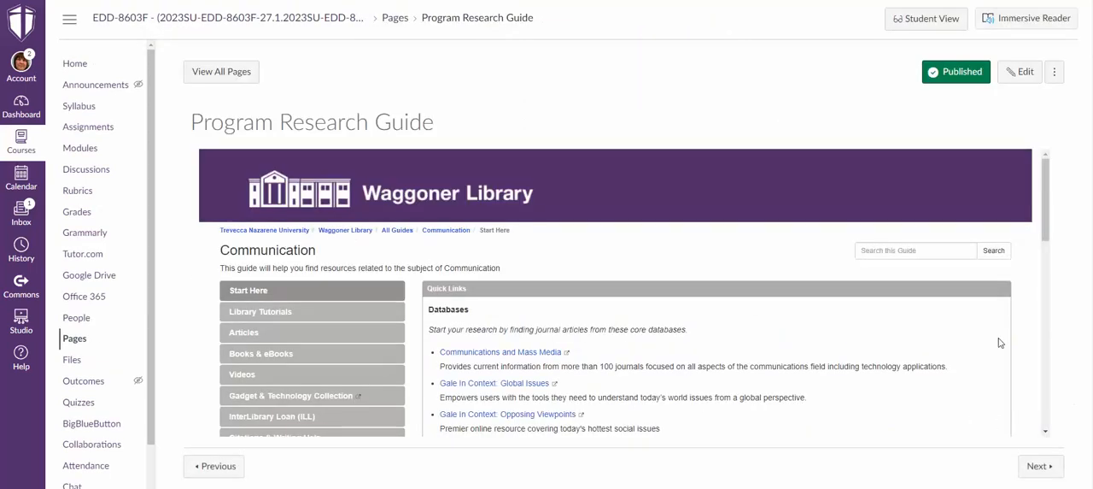
scroll(1000, 342, down, 2)
scroll(1010, 336, up, 1)
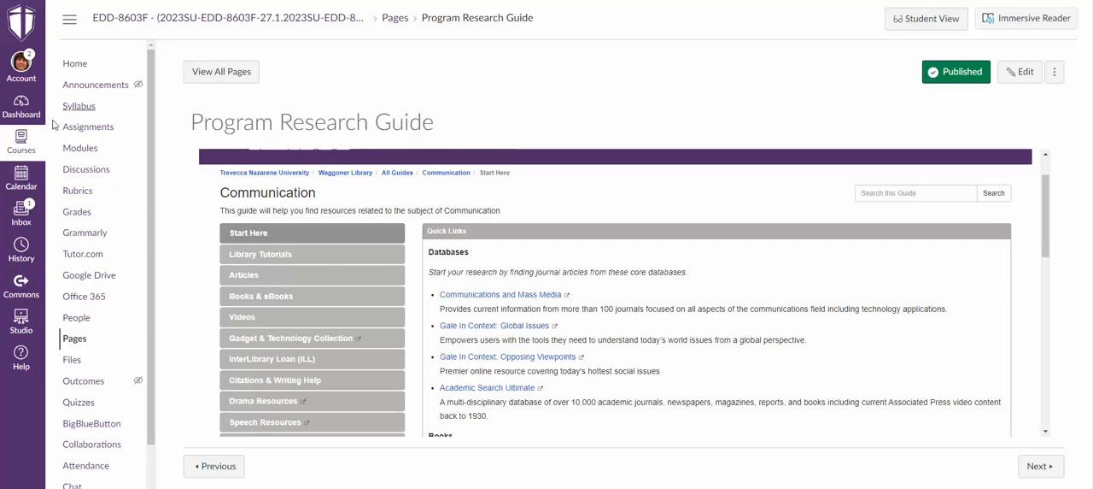
Return to the course modules and open the 2.5 RefWorks II assignment in Section 2 May 14-May 31.
click(82, 150)
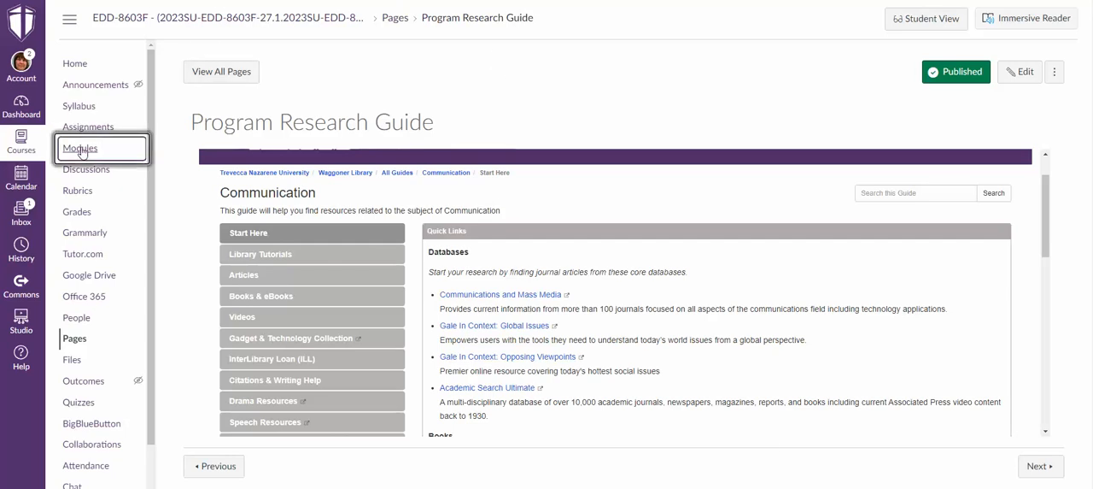
scroll(577, 297, down, 2)
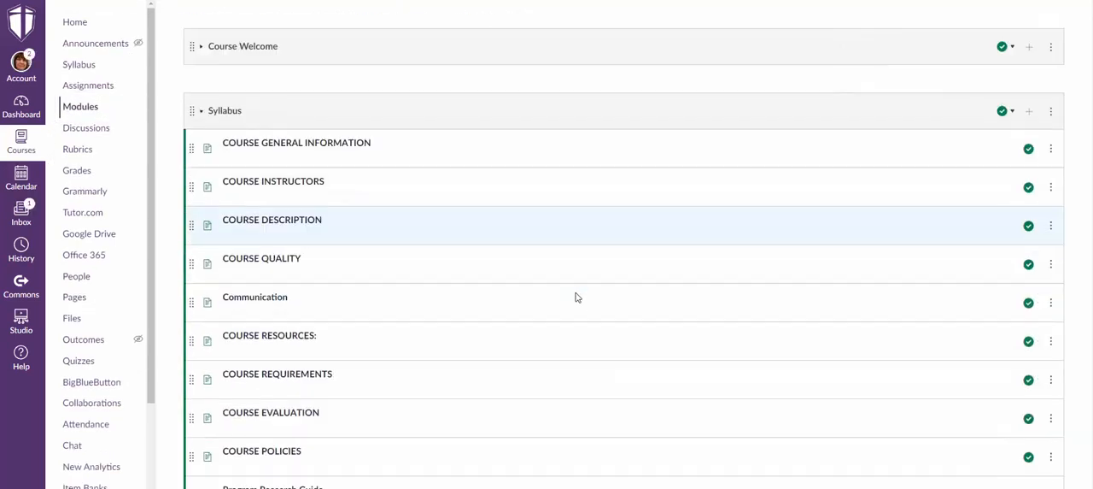
scroll(577, 296, down, 5)
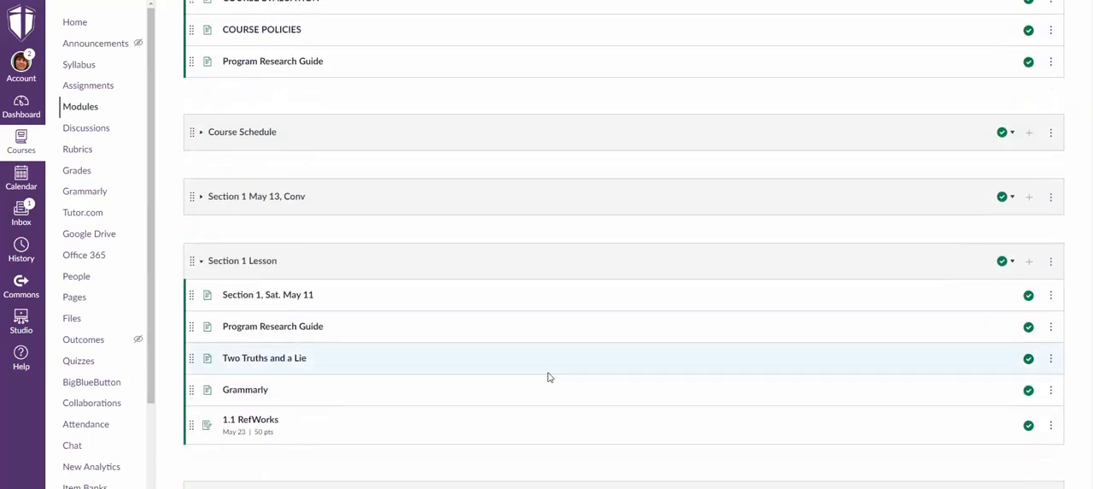
scroll(332, 334, down, 3)
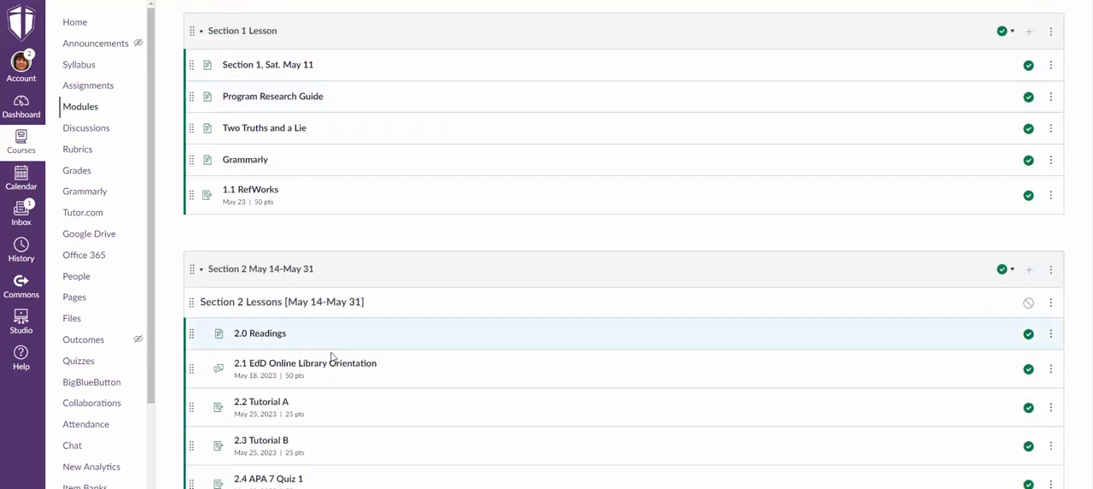
scroll(293, 407, down, 2)
scroll(293, 397, up, 1)
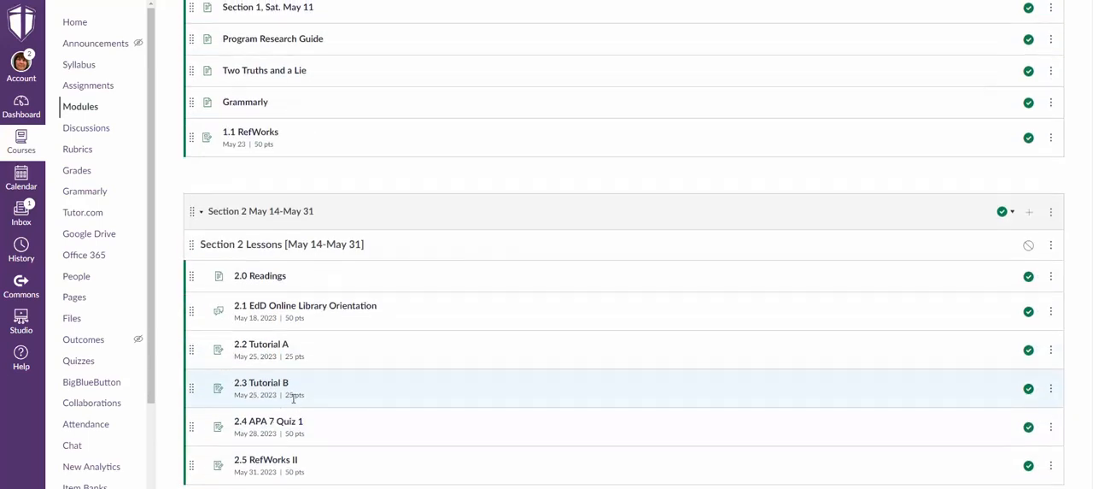
scroll(325, 431, down, 3)
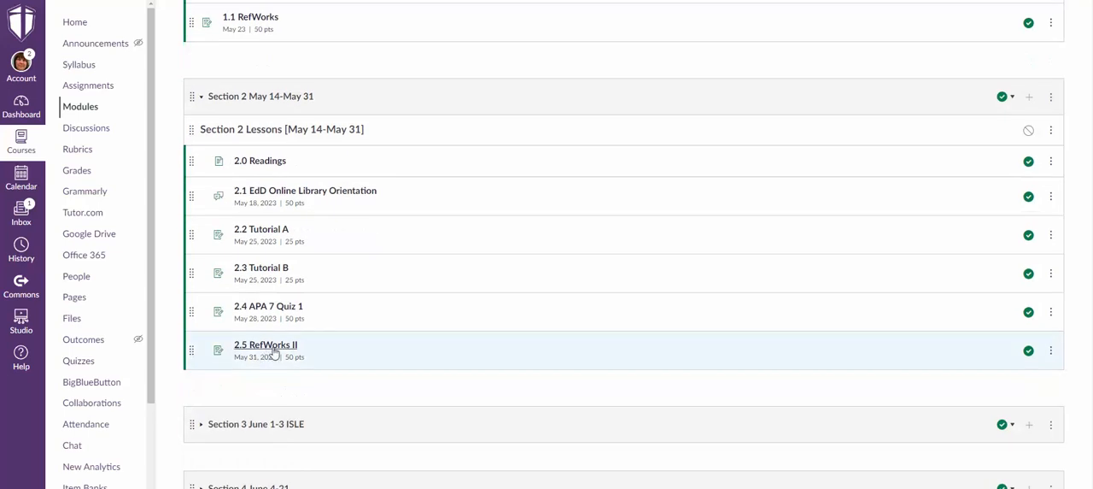
click(273, 351)
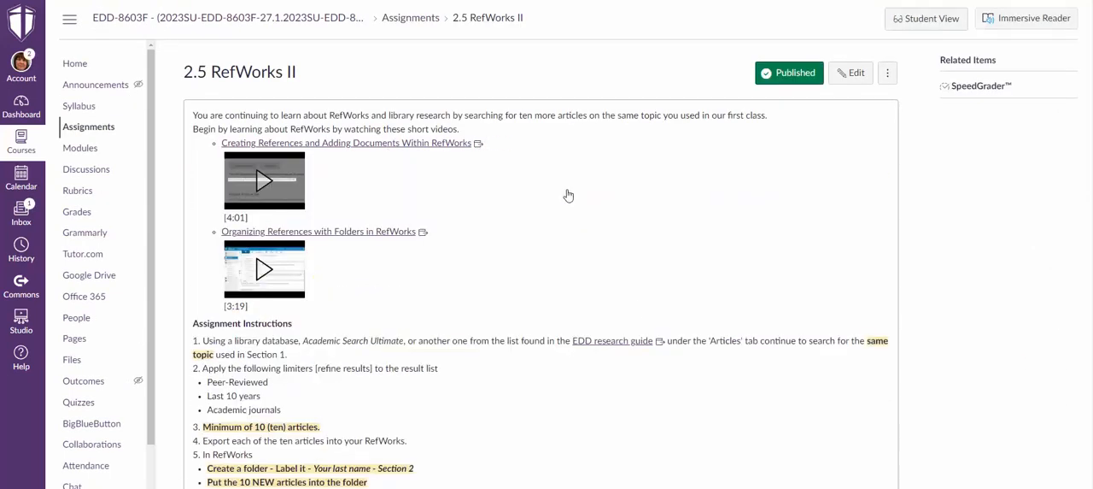
Review the 2.5 RefWorks II assignment instructions and the research guide links embedded in them.
scroll(568, 196, down, 3)
scroll(568, 195, down, 3)
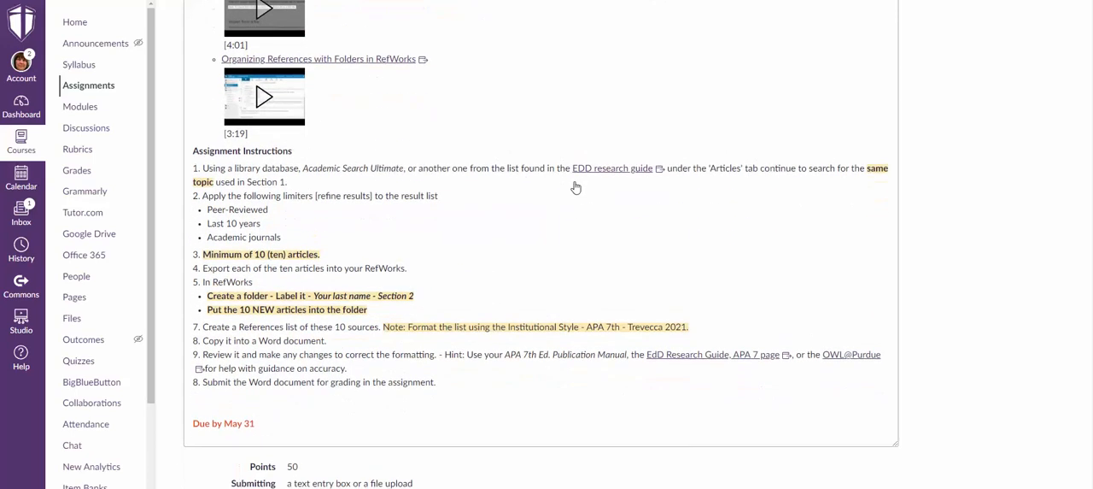
scroll(575, 186, up, 4)
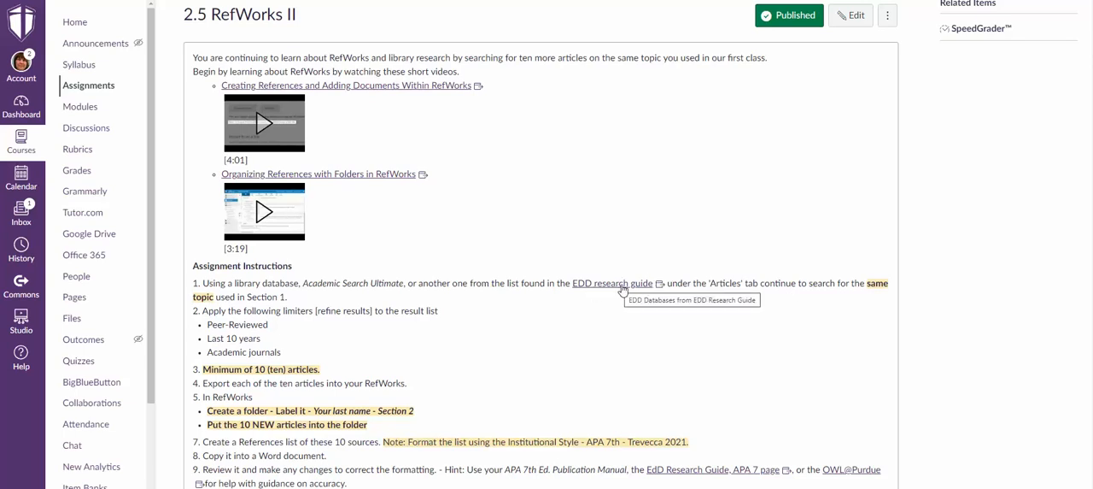
scroll(537, 334, down, 2)
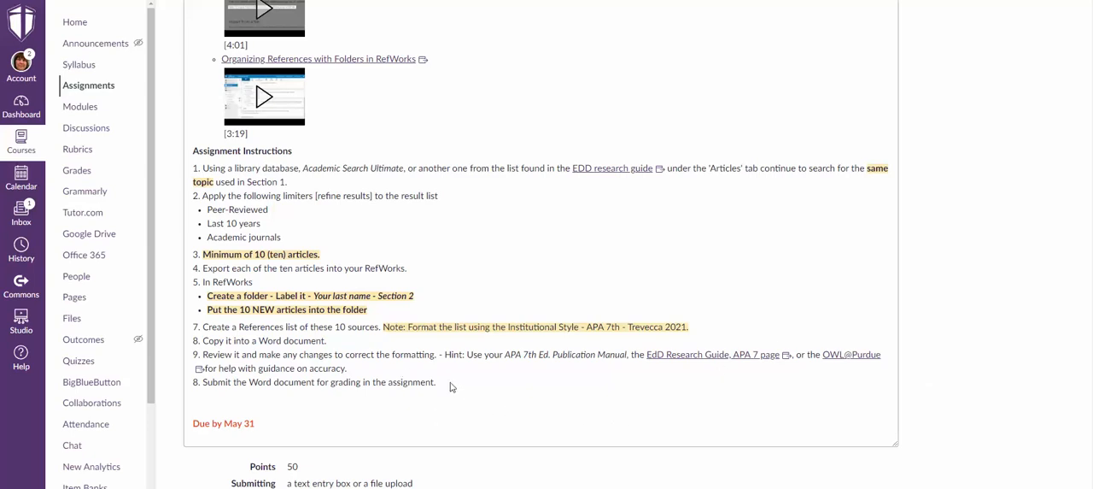
scroll(747, 305, up, 3)
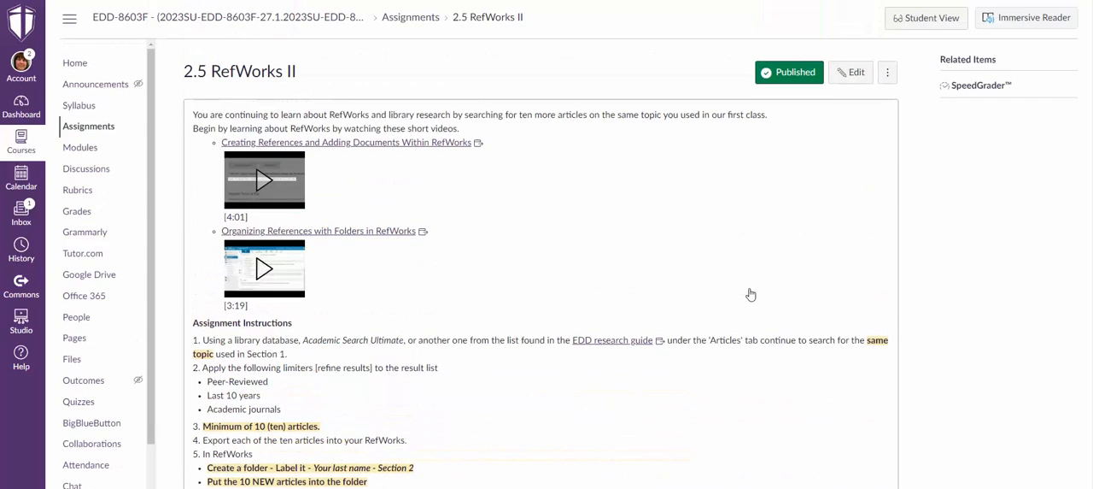
Edit the 2.5 RefWorks II assignment, remove the blank line above "Due by May 31" and place the cursor below that line.
click(852, 77)
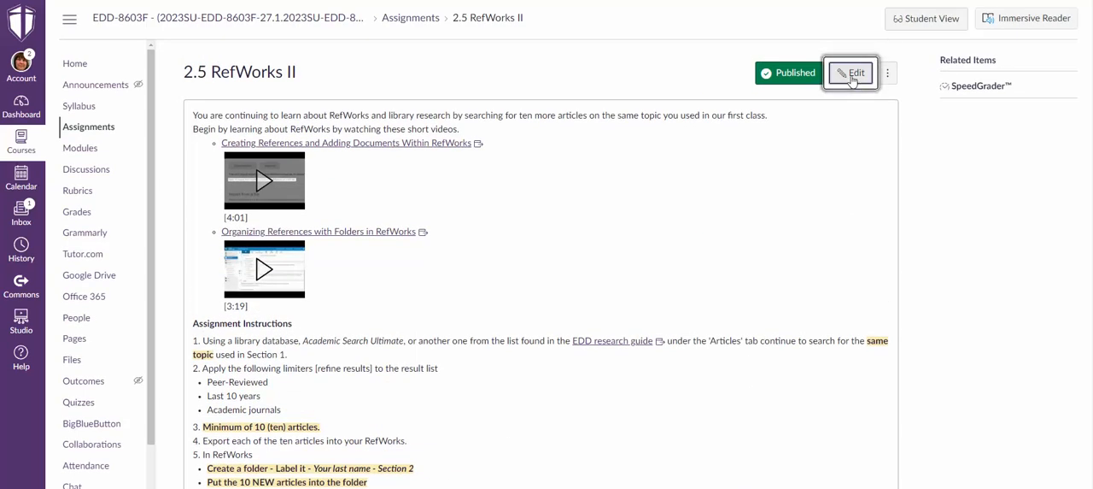
scroll(450, 314, down, 2)
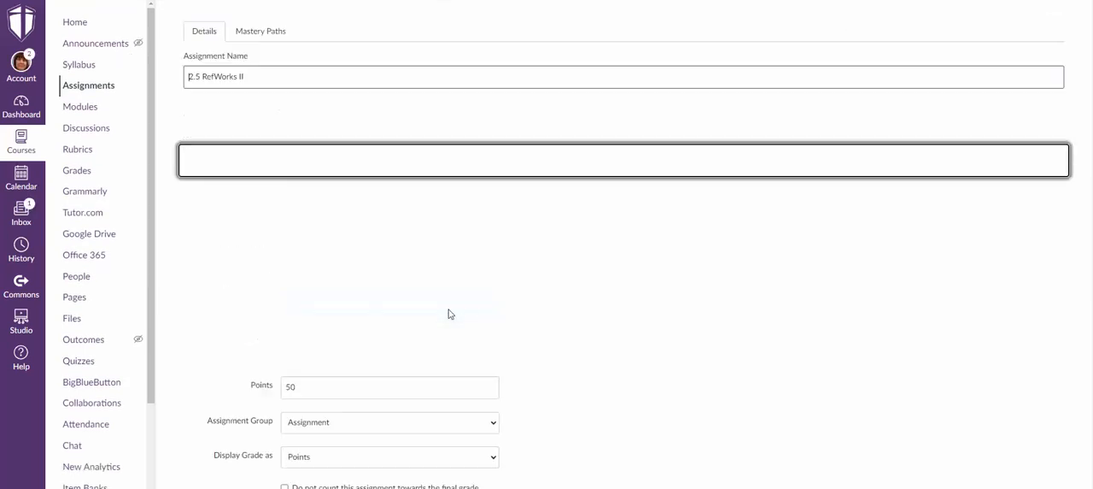
scroll(459, 295, down, 1)
scroll(459, 295, down, 3)
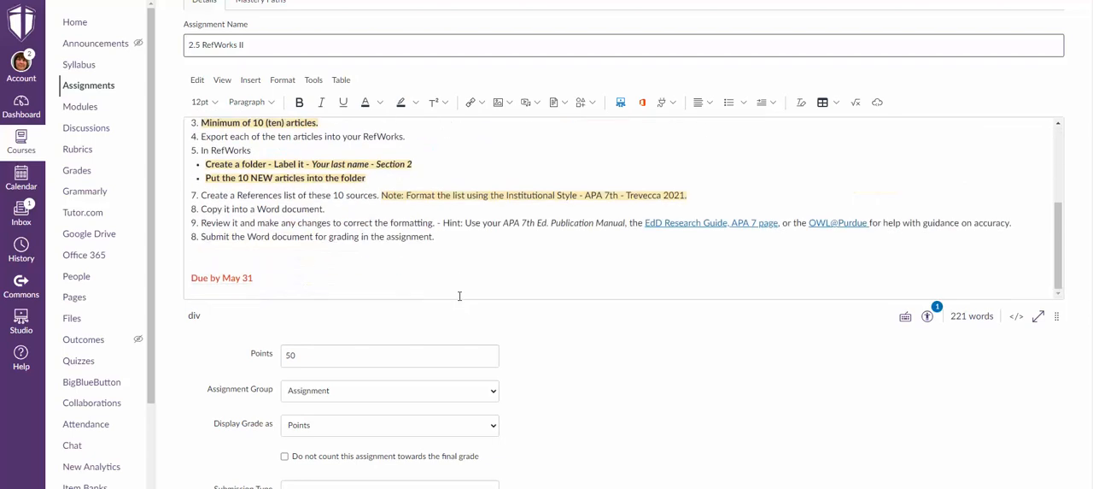
click(236, 259)
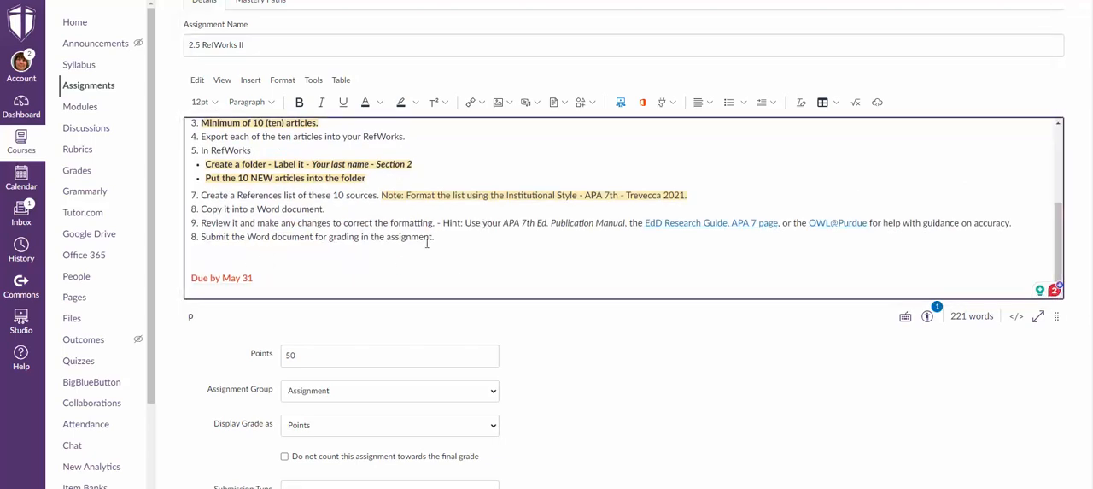
click(281, 272)
click(231, 256)
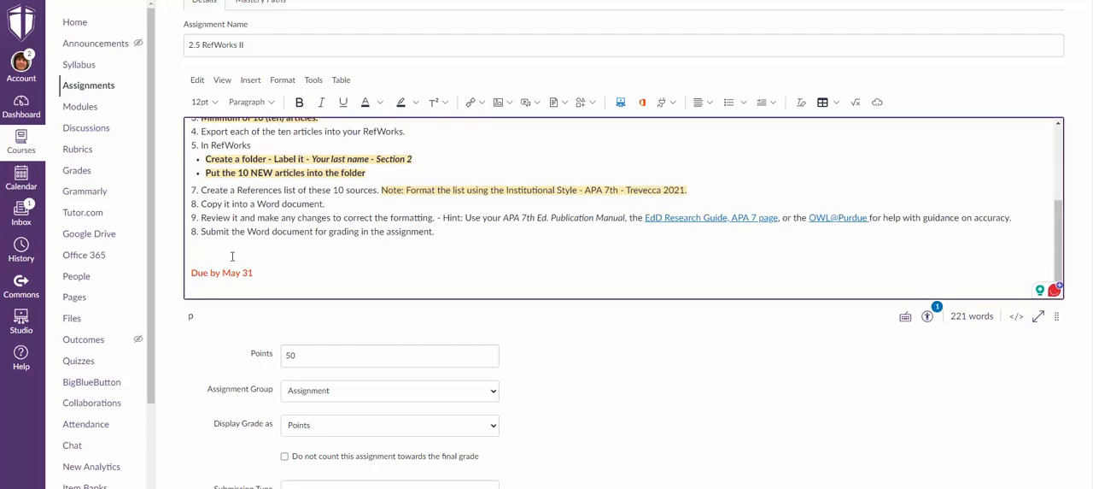
key(BackSpace)
click(212, 283)
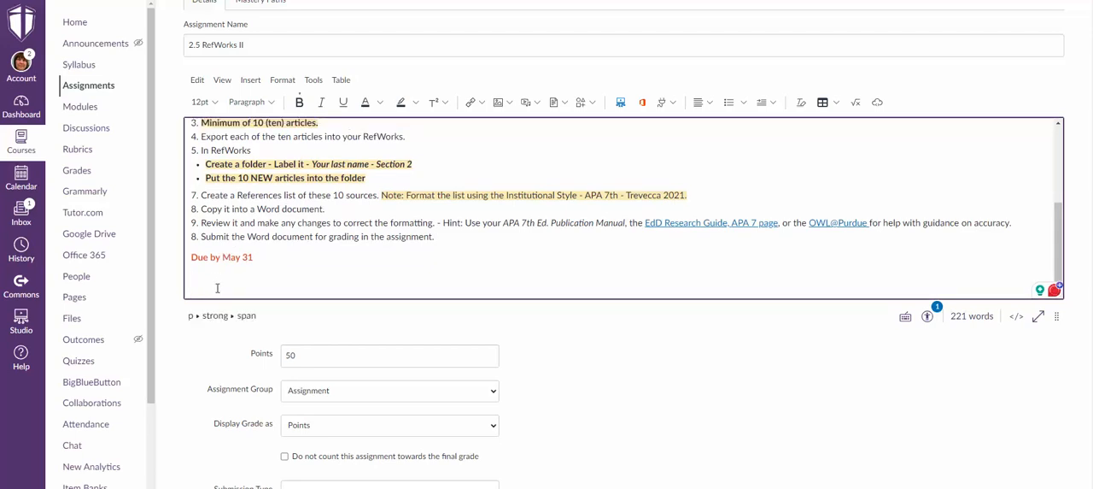
Add a line below "Due by May 31" and list the content types in Waggoner Library Resources - Single Course.
key(Return)
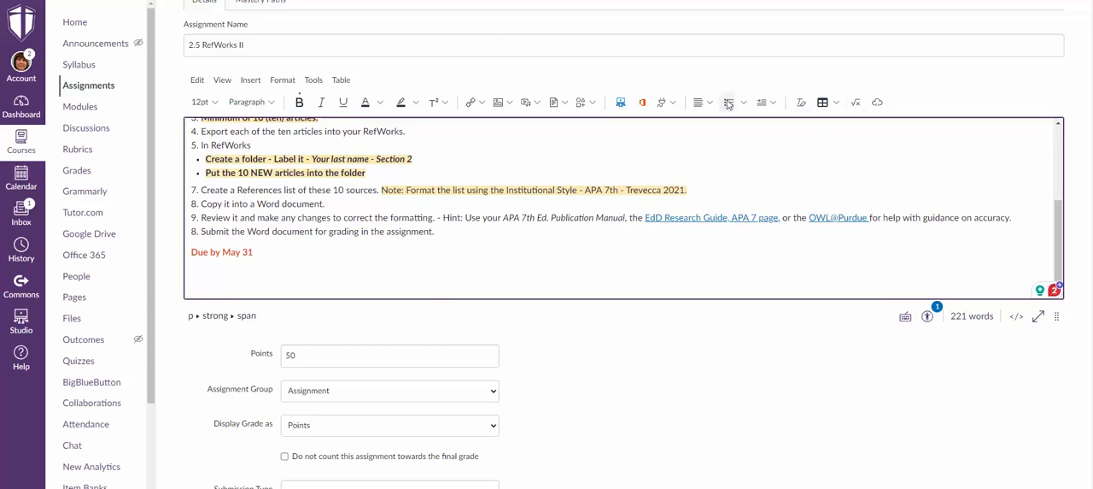
click(672, 103)
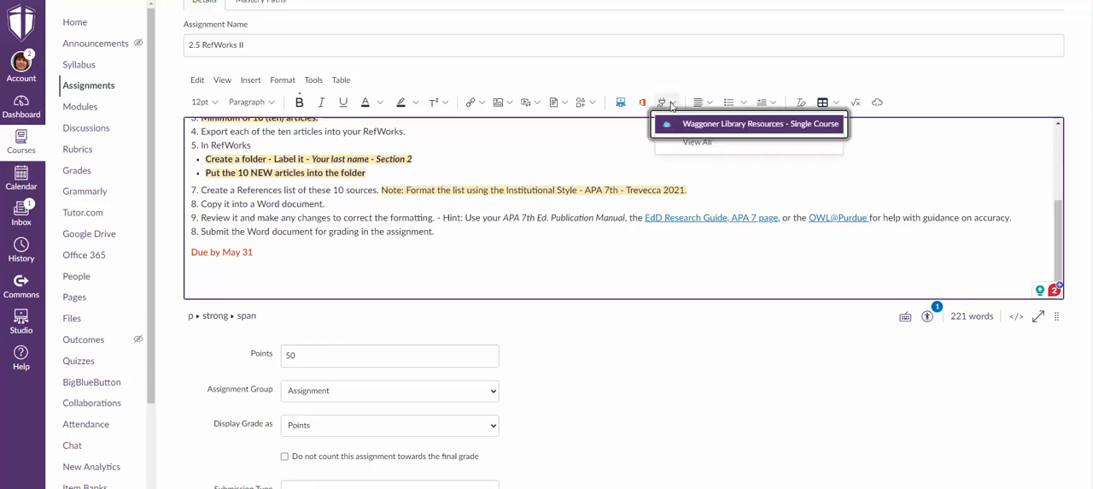
click(732, 126)
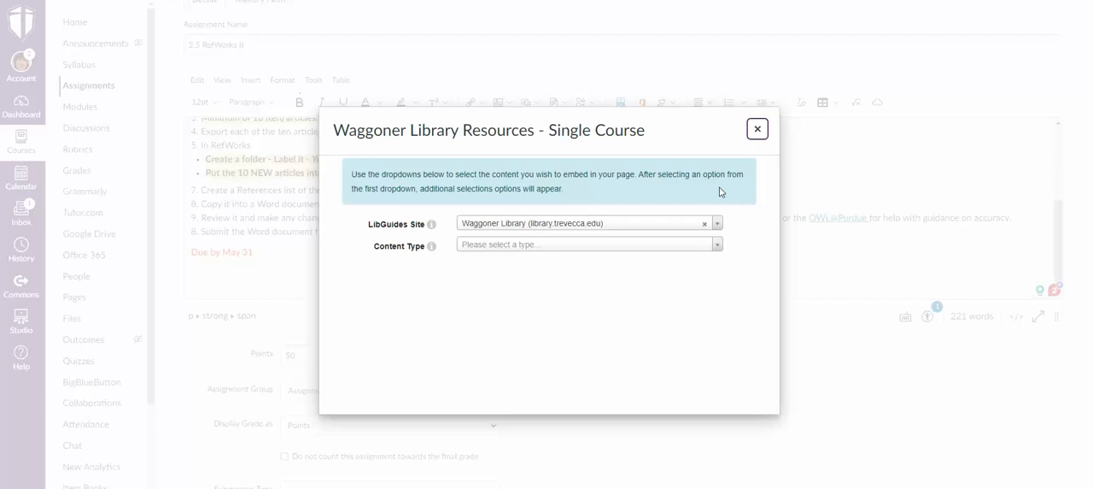
click(582, 252)
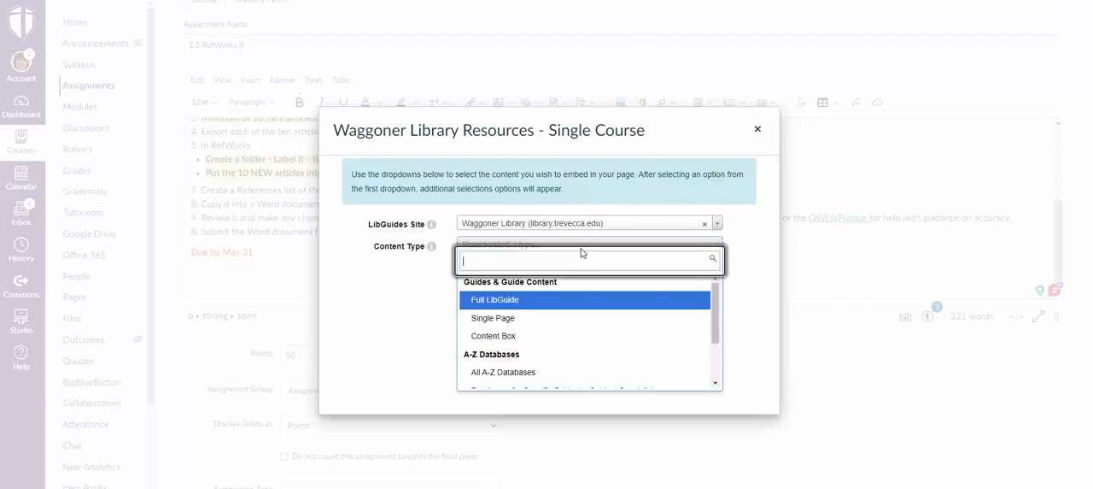
text(refv)
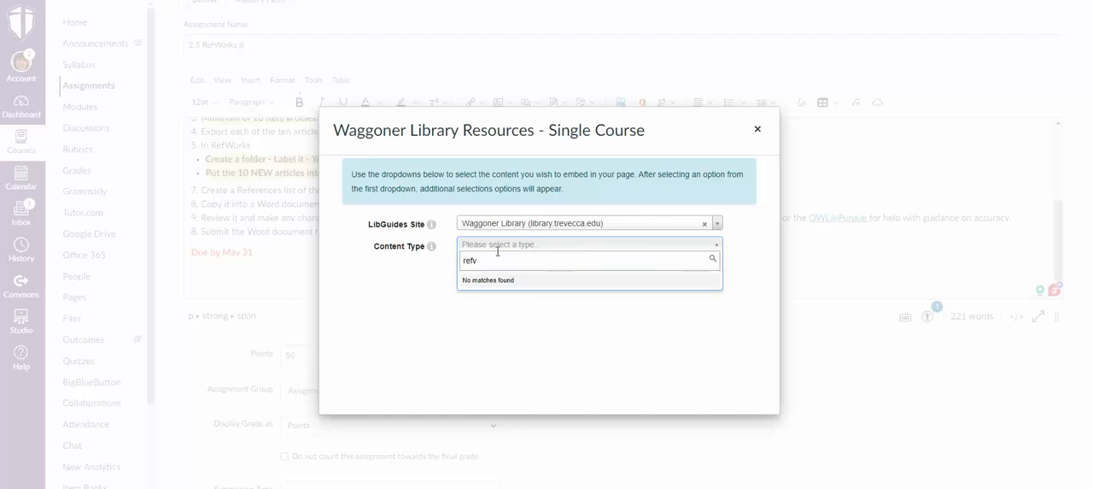
double_click(469, 259)
text(edd)
key(ctrl+a)
key(BackSpace)
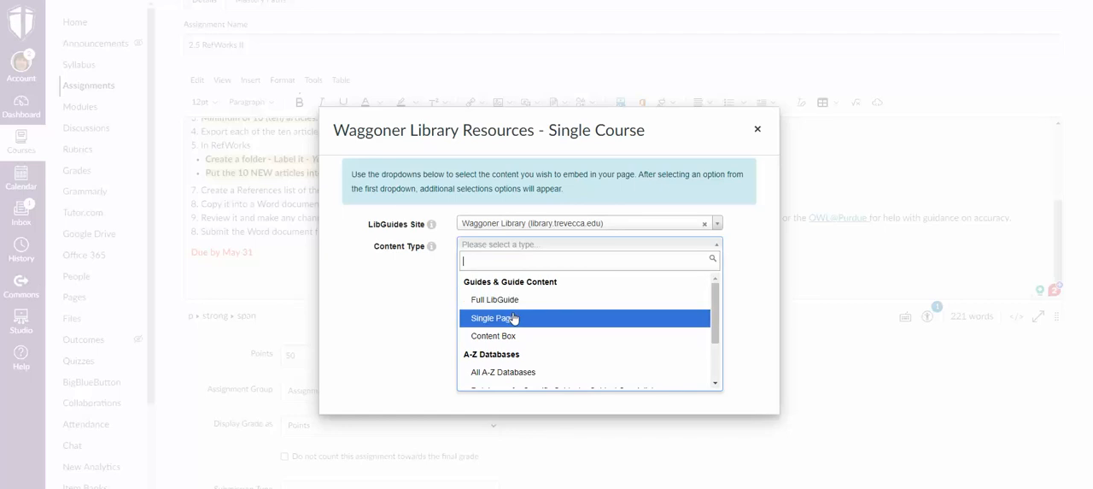
Set the library content type to Single Page and select the Ed.D: Leadership guide.
click(515, 317)
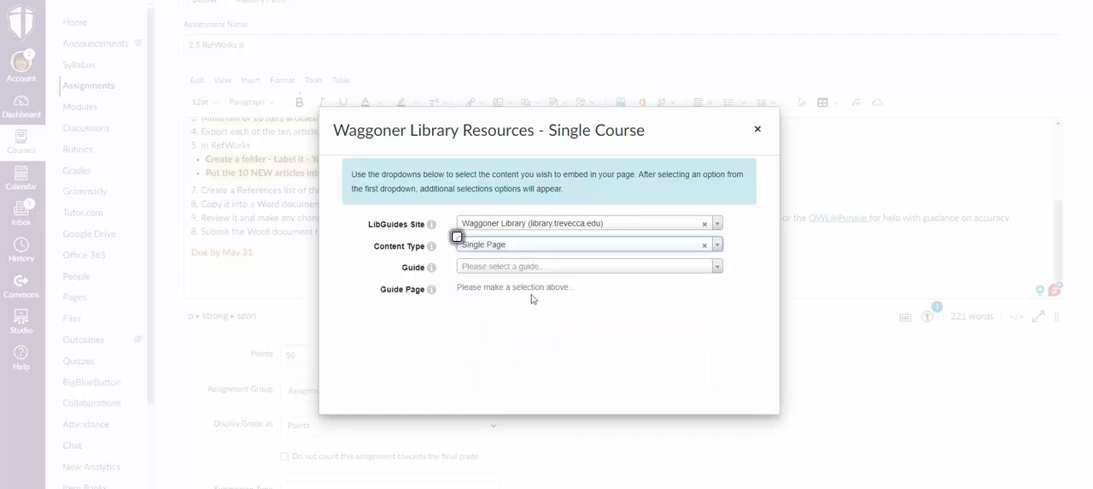
click(548, 268)
scroll(542, 342, down, 4)
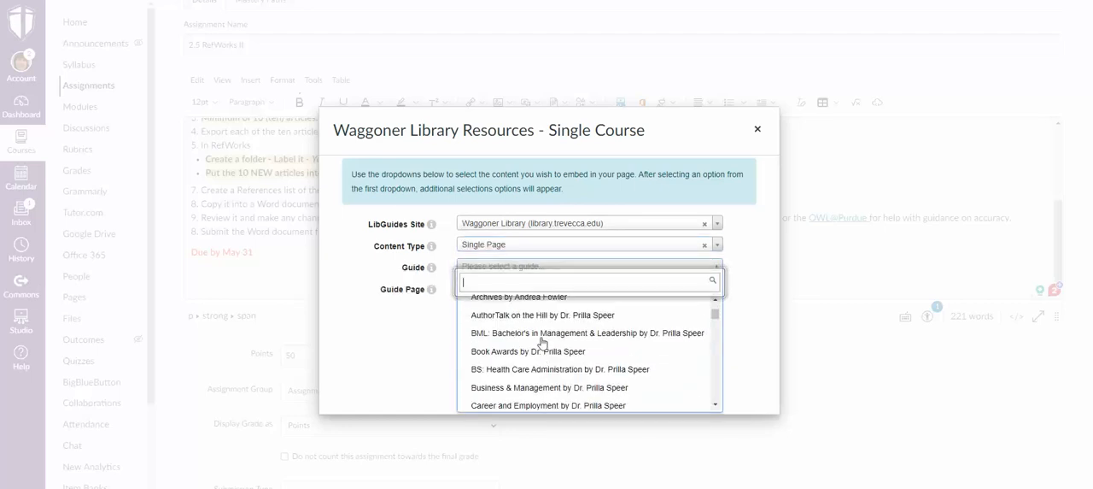
scroll(541, 342, down, 6)
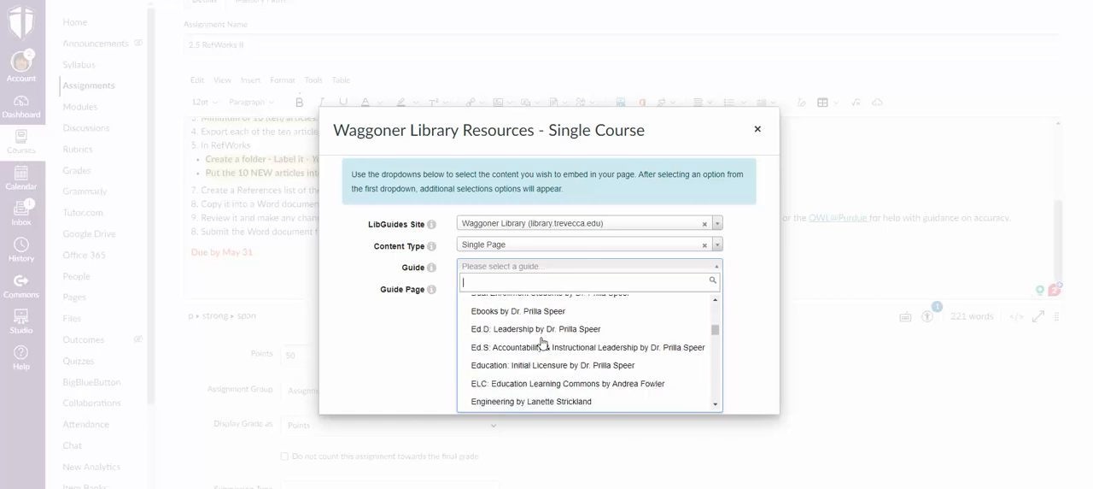
click(551, 329)
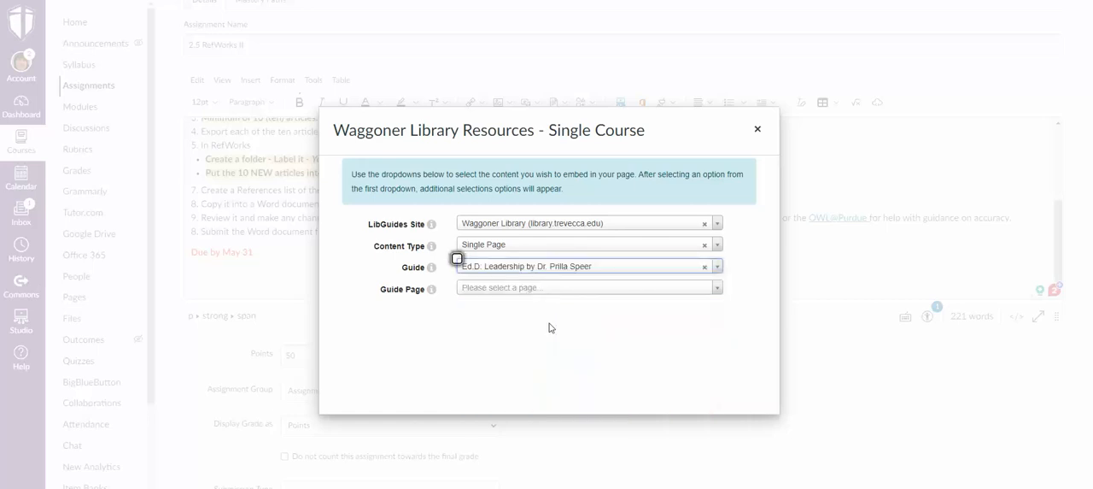
Select the APA 7th Edition Style guide page and embed it in the assignment description.
click(556, 289)
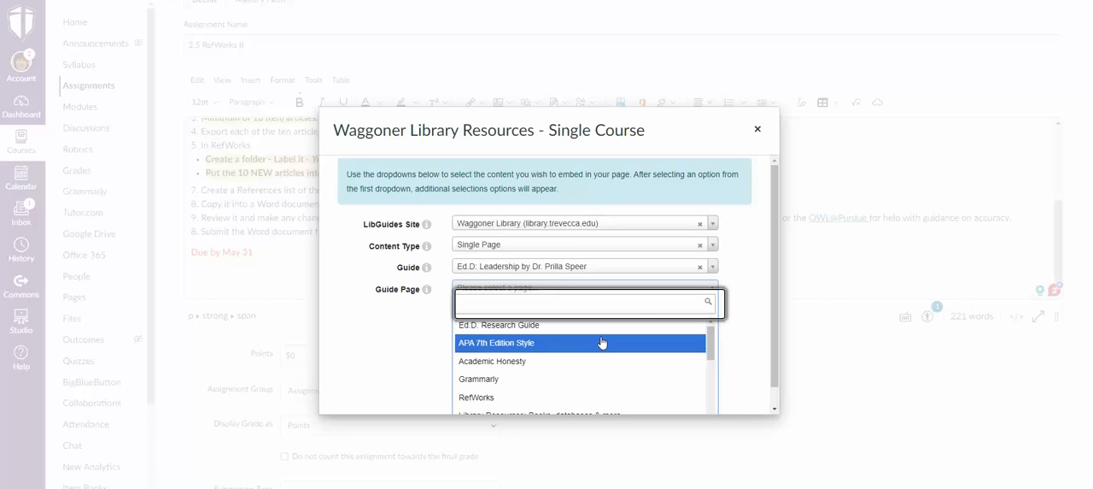
click(521, 343)
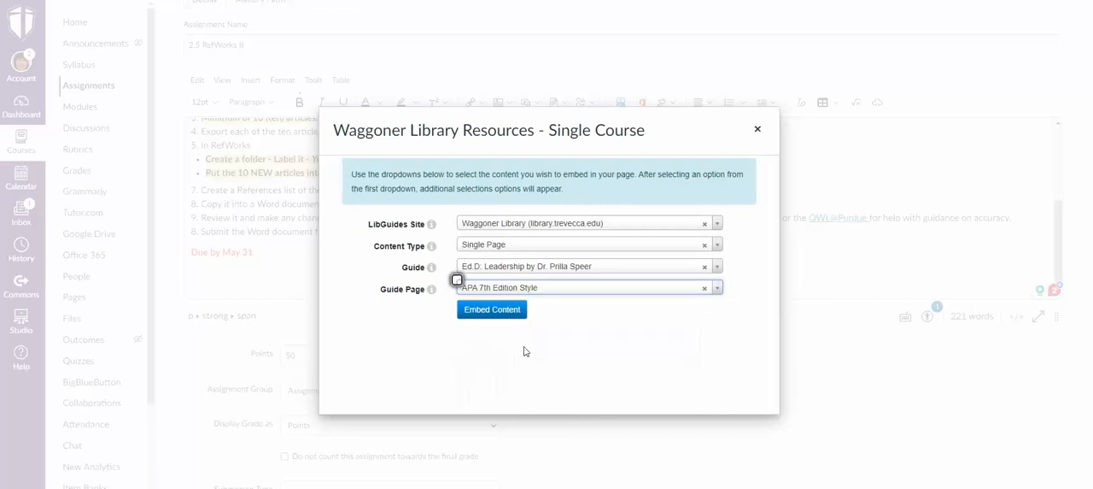
click(492, 313)
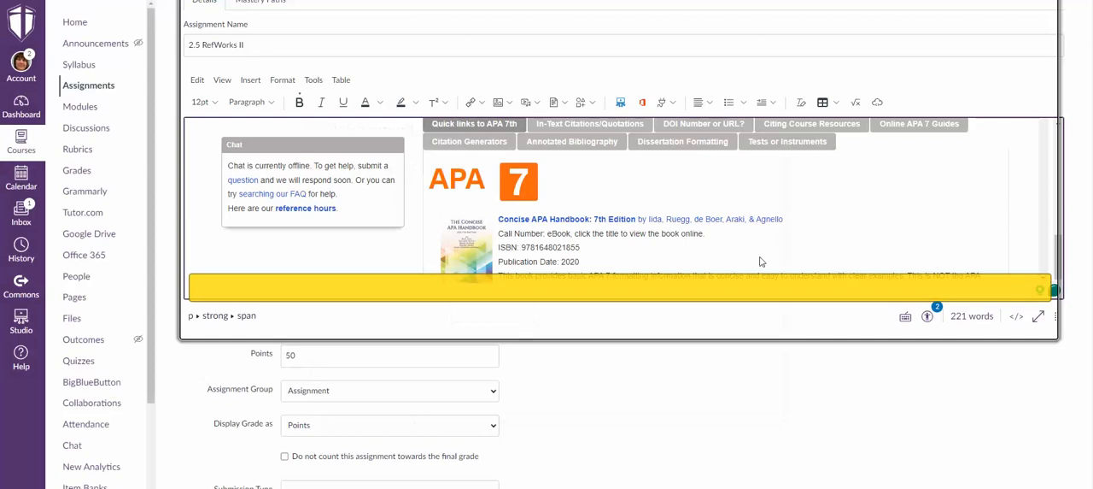
Check the embedded library page against the assignment instructions and save the 2.5 RefWorks II assignment.
scroll(1007, 295, up, 3)
scroll(1006, 294, up, 4)
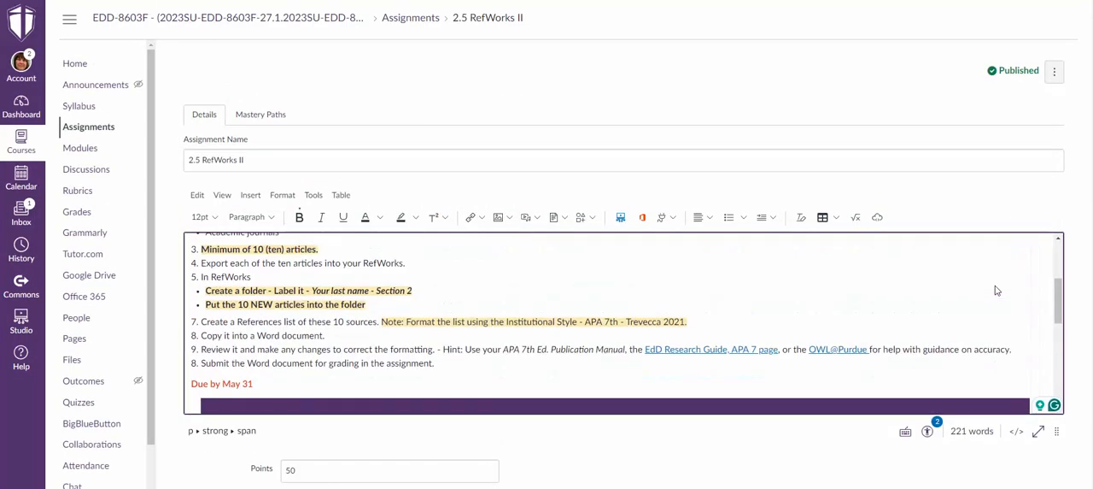
scroll(996, 284, up, 1)
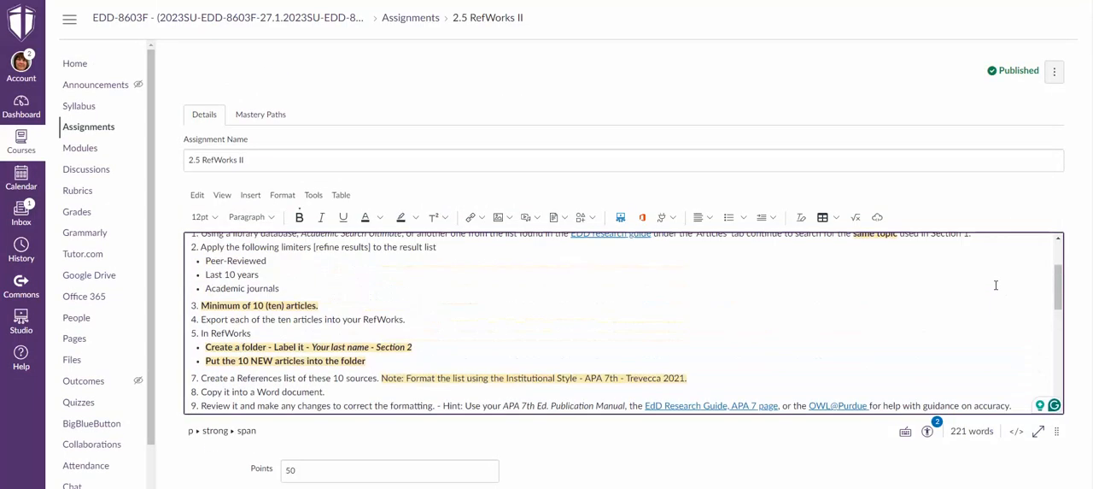
scroll(996, 284, down, 6)
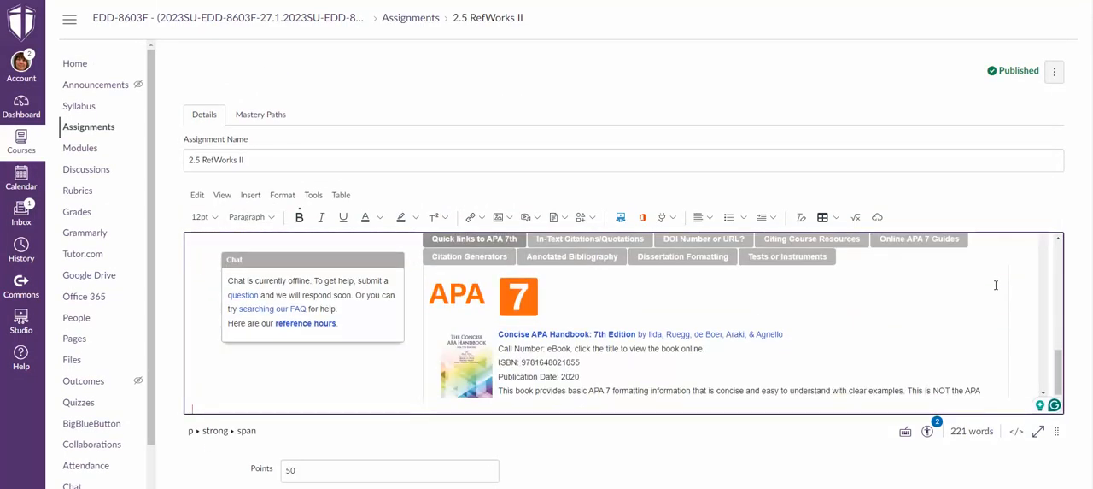
scroll(839, 388, down, 5)
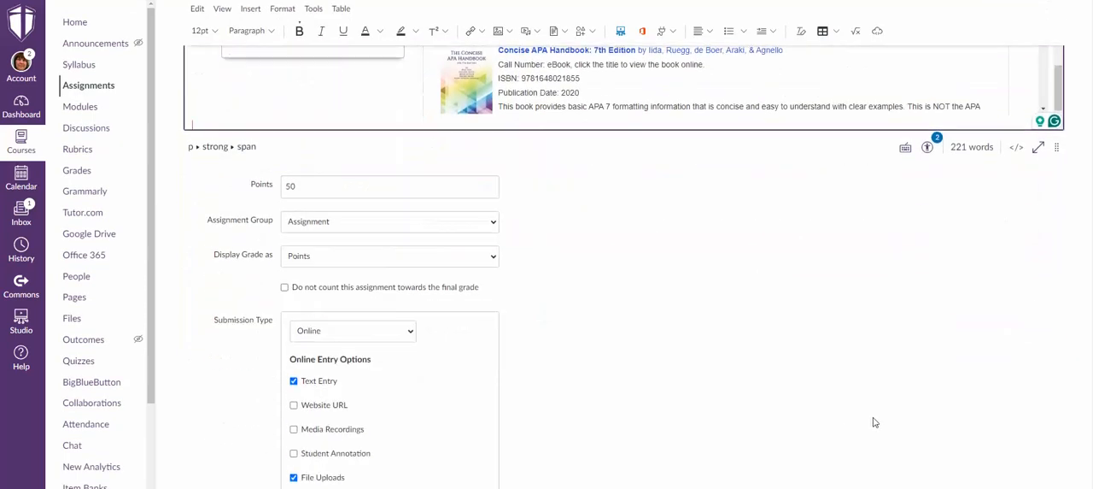
scroll(964, 416, down, 2)
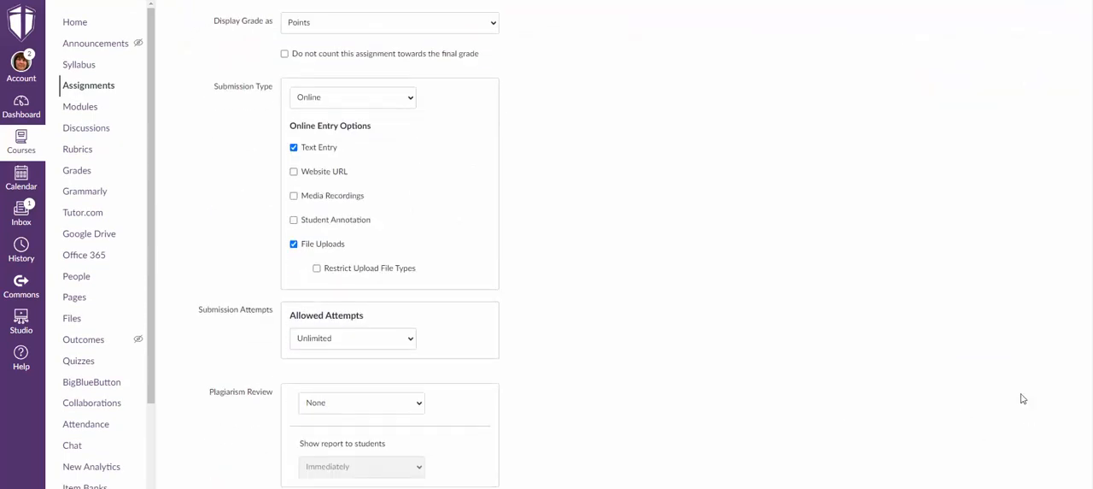
scroll(1023, 398, down, 5)
click(1037, 477)
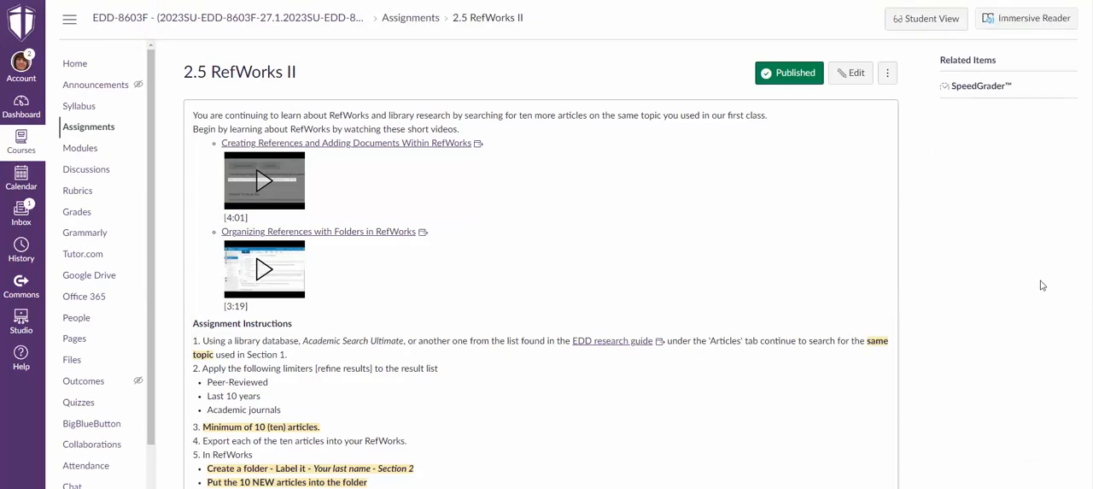
Examine the APA 7th Edition Style page embedded below the instructions of the saved assignment.
scroll(1040, 284, down, 3)
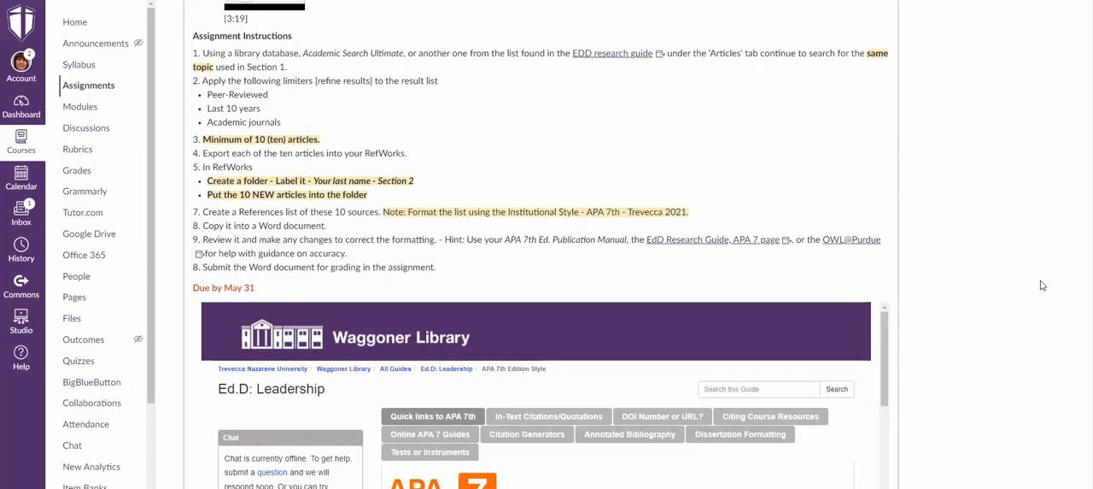
scroll(1041, 284, down, 3)
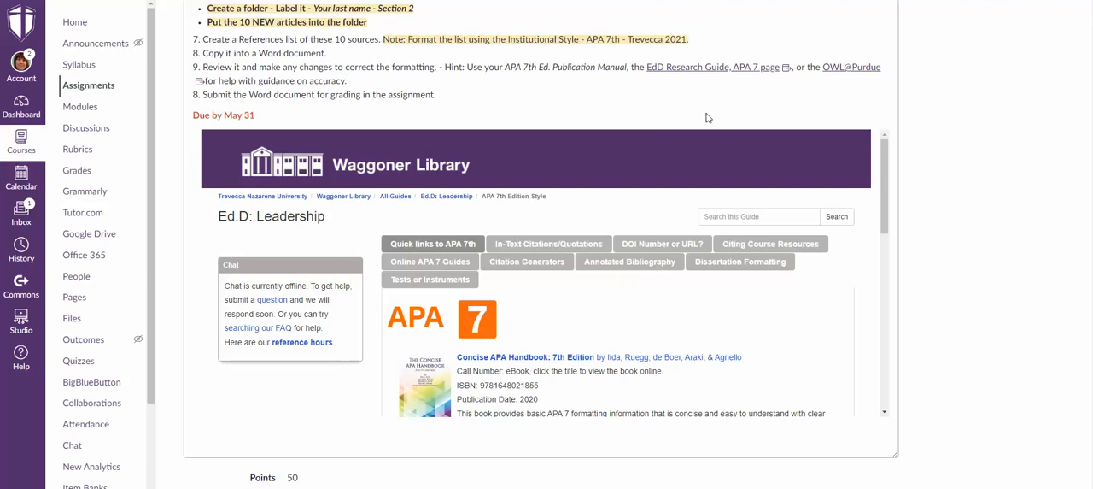
scroll(602, 357, down, 2)
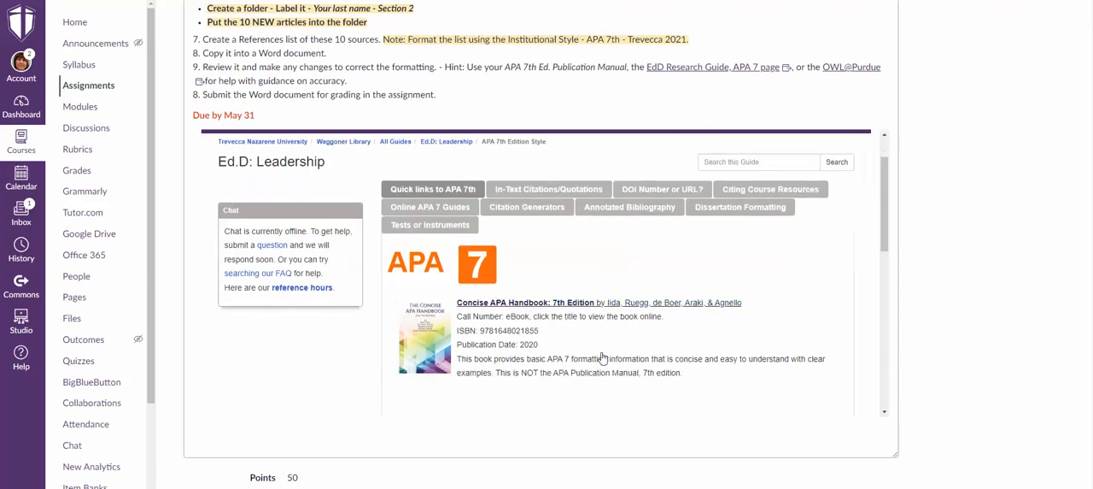
scroll(602, 357, down, 10)
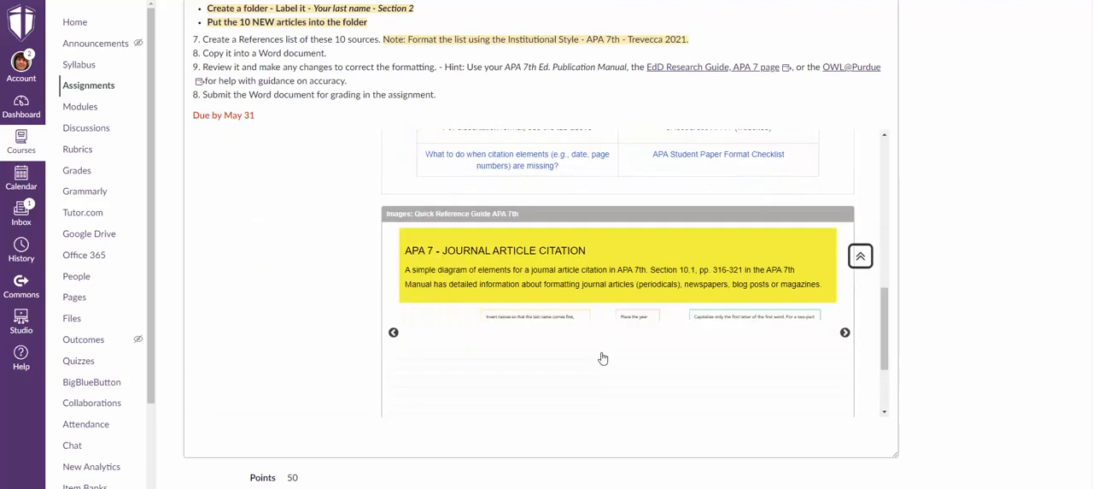
scroll(602, 357, down, 4)
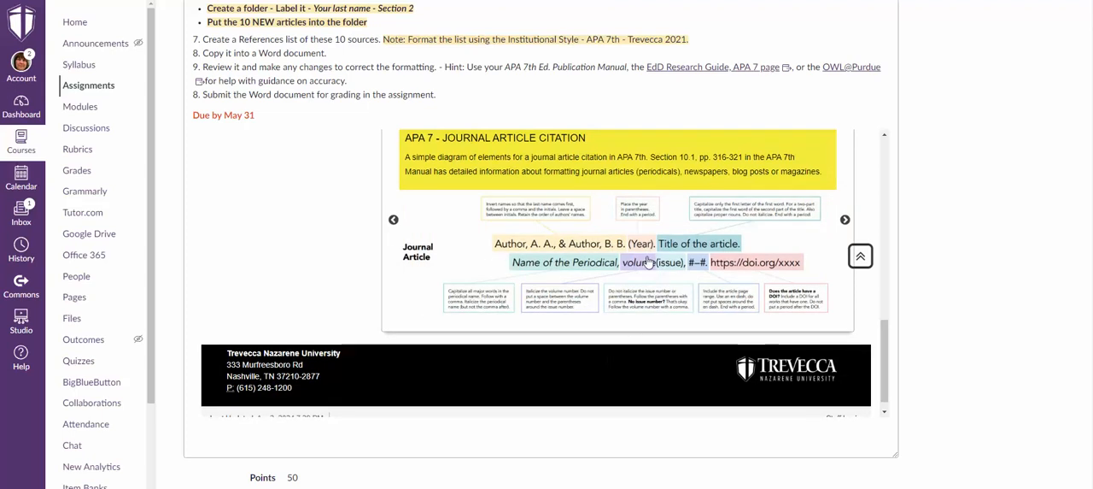
scroll(714, 160, up, 8)
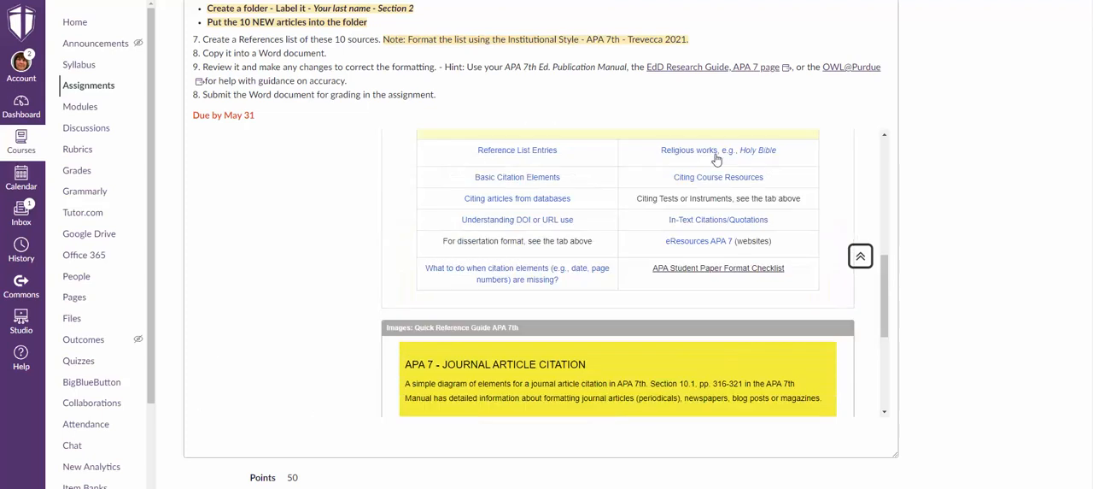
scroll(717, 160, up, 15)
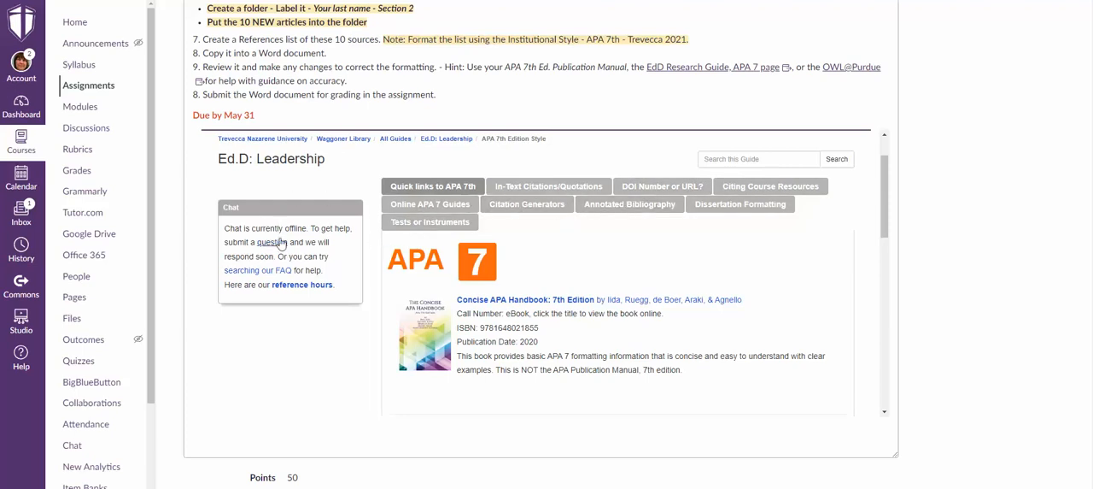
View the Annotated Bibliography, Dissertation Formatting and Online APA 7 Guides sections of the embedded library page.
click(629, 211)
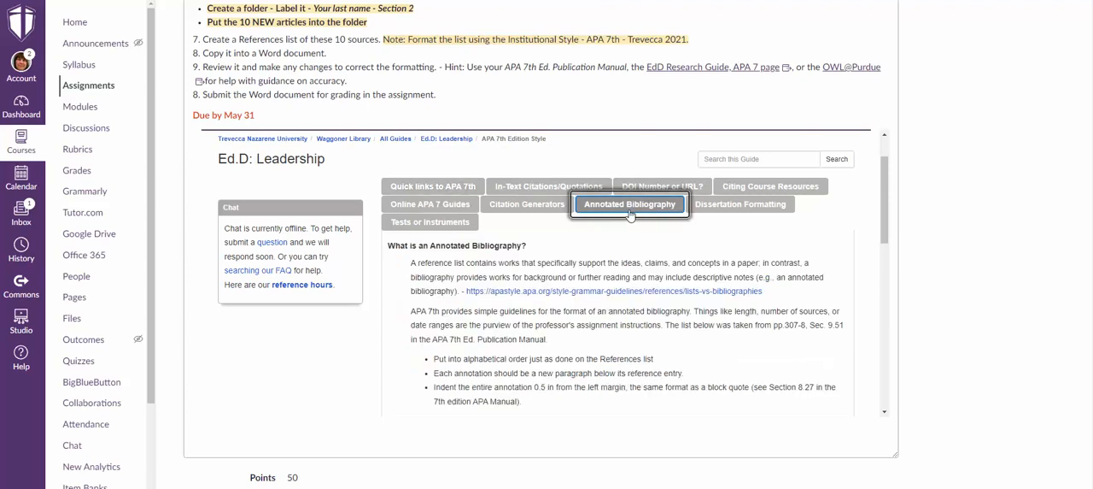
click(761, 212)
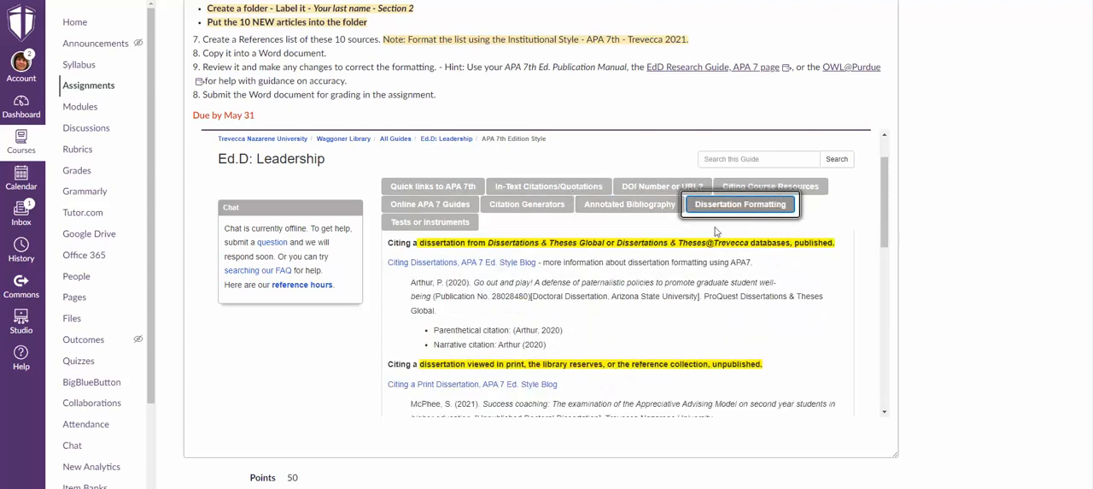
click(430, 204)
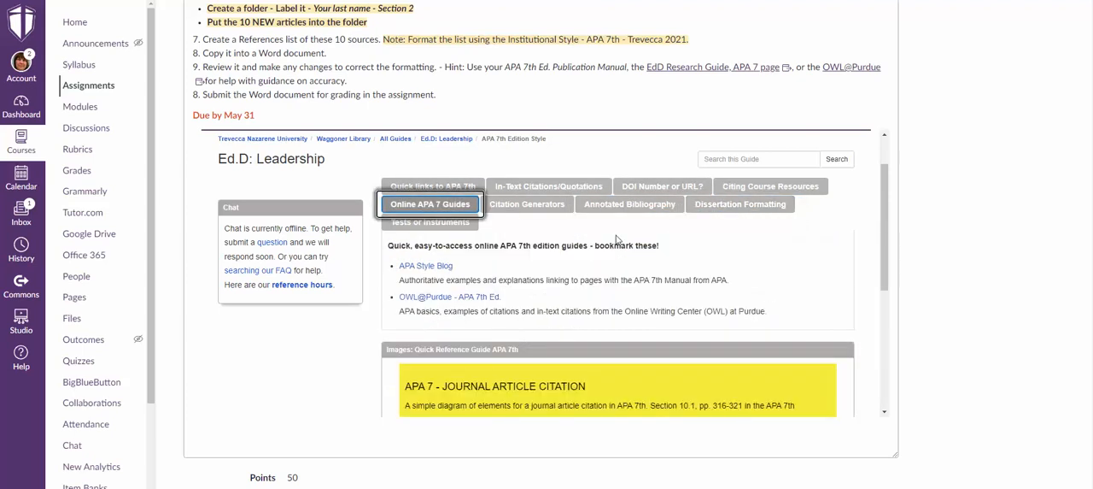
scroll(684, 217, down, 1)
scroll(684, 217, down, 4)
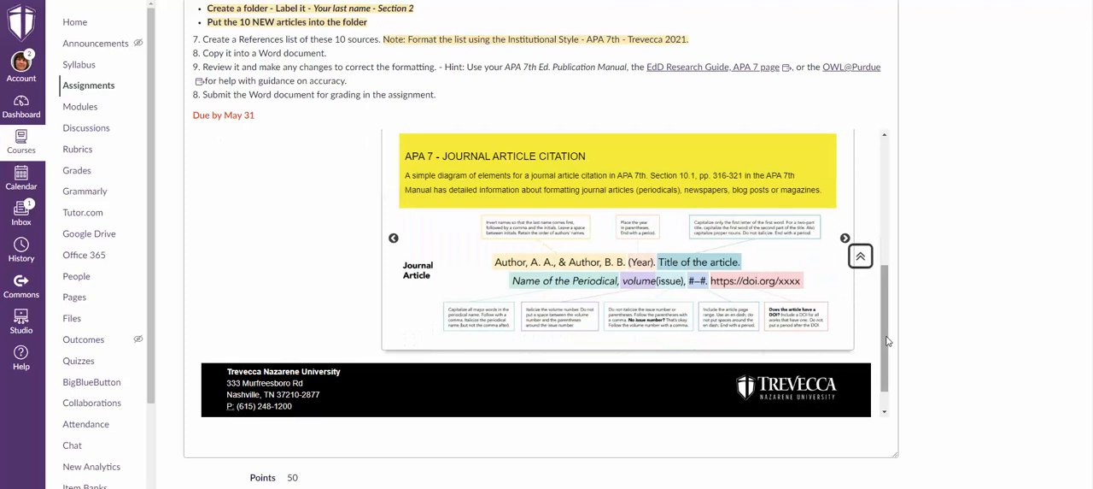
scroll(886, 325, up, 1)
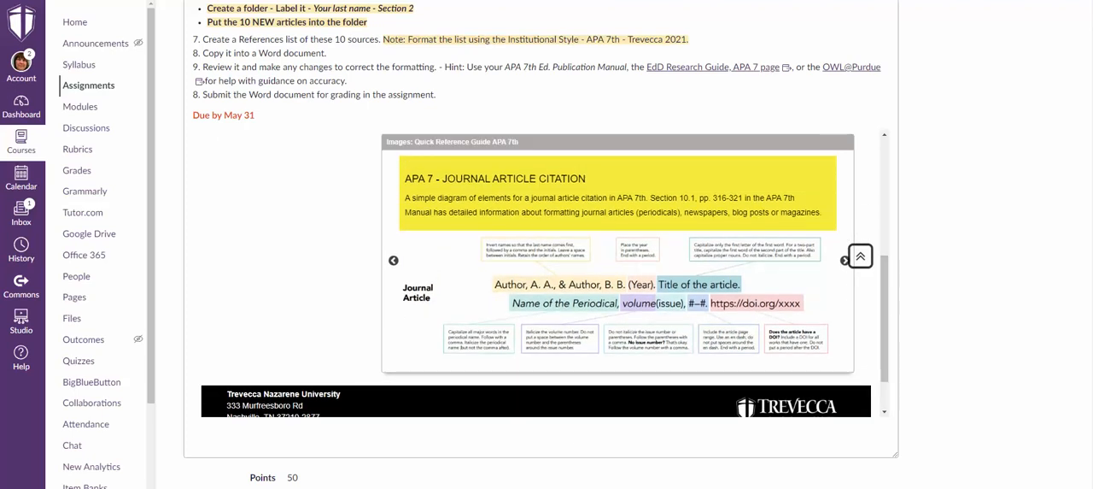
Open the EDD-8603F course home page and view its course information.
click(76, 23)
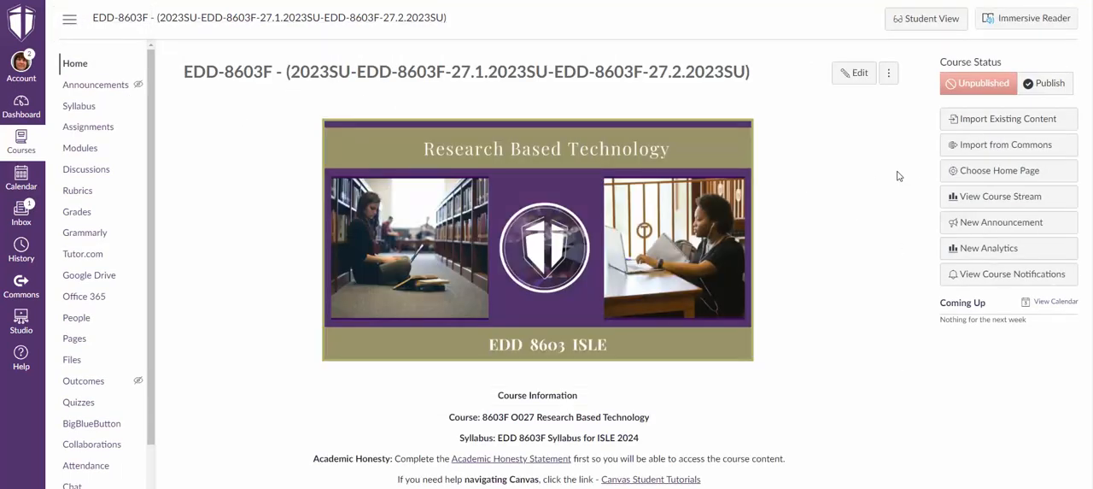
scroll(897, 176, down, 1)
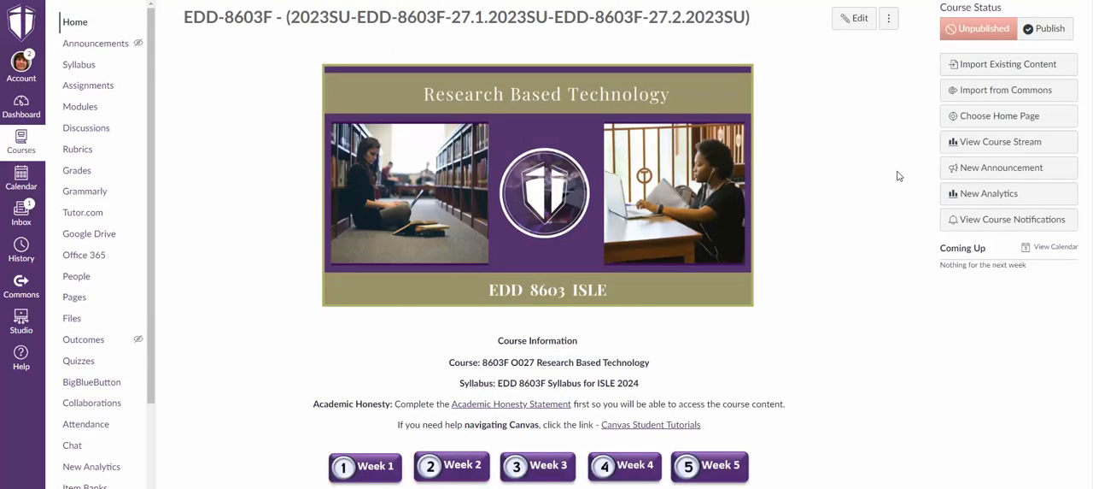